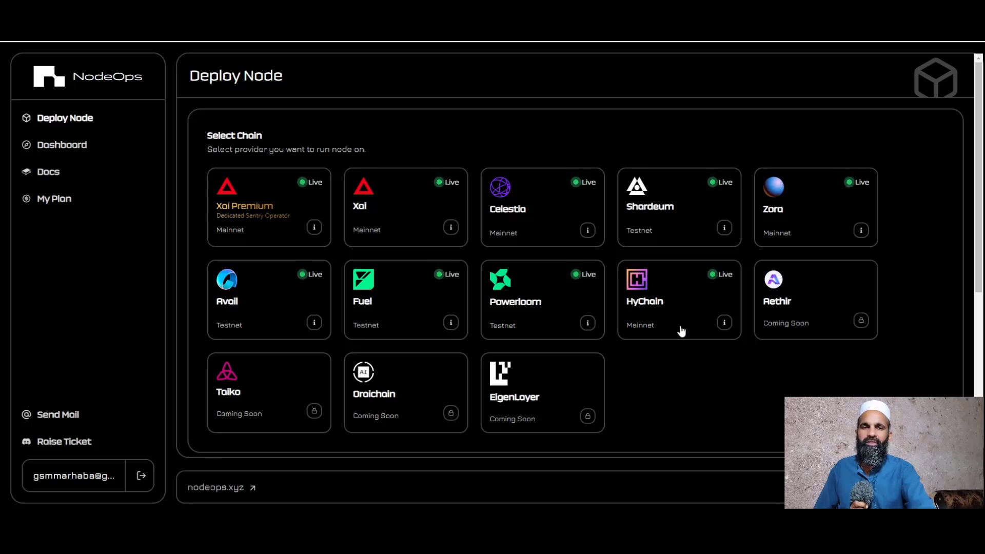
- Select HyChain as the chain to deploy and review its node type and wallet connection options
scroll(691, 316, "down", 2)
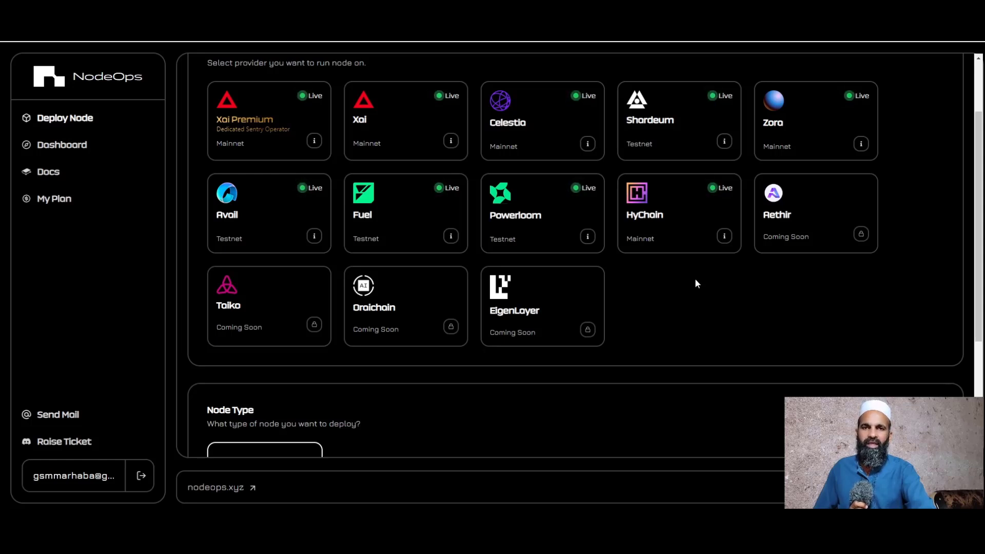
left_click(670, 216)
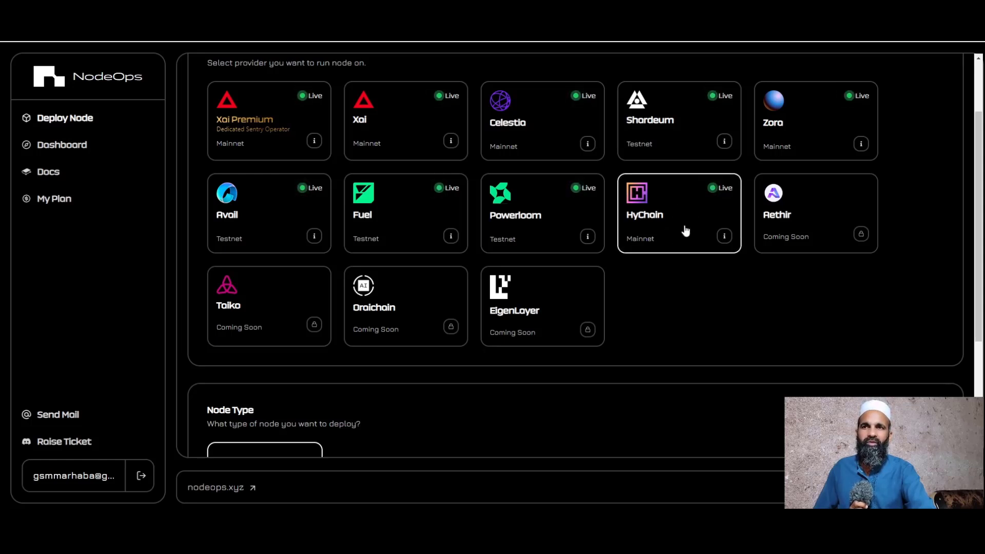
scroll(659, 258, "down", 4)
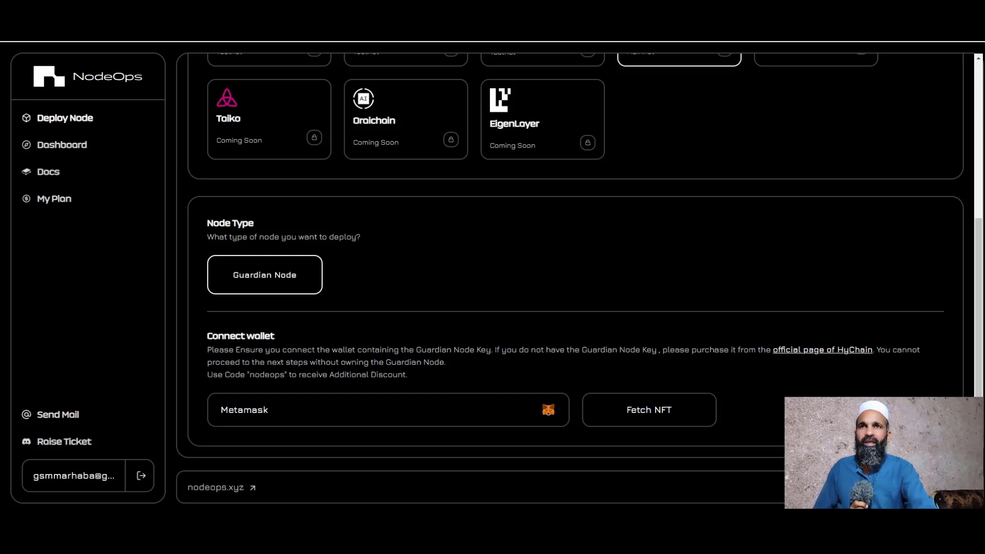
- Review the HYCHAIN Guardian Node rewards, the node key sale page and the full table of node key pricing tiers
key("ctrl+Tab")
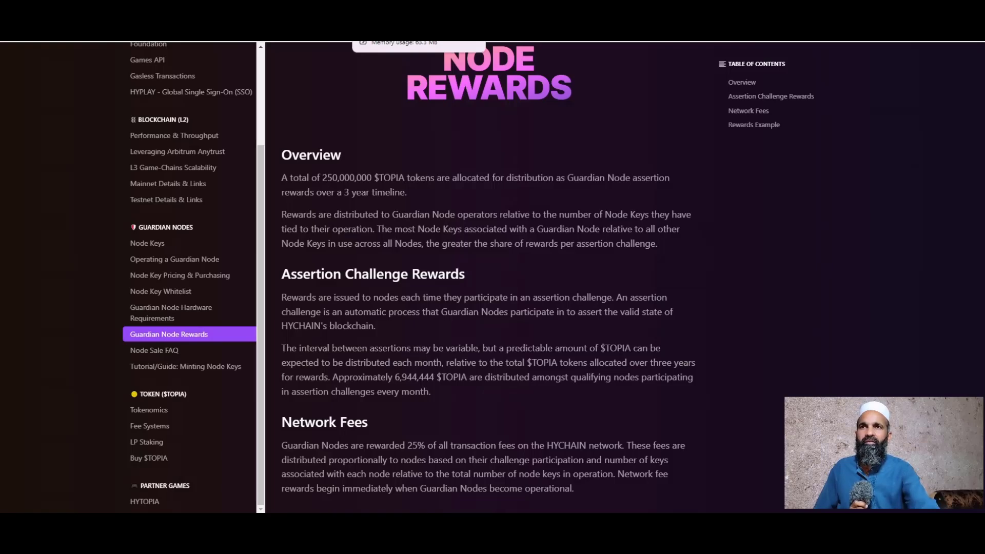
key("ctrl+Tab")
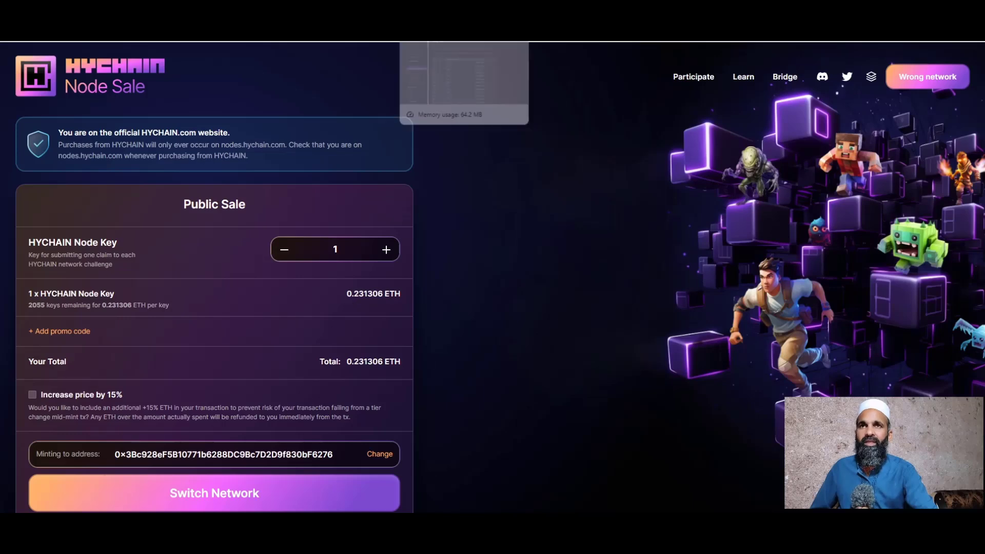
left_click(462, 25)
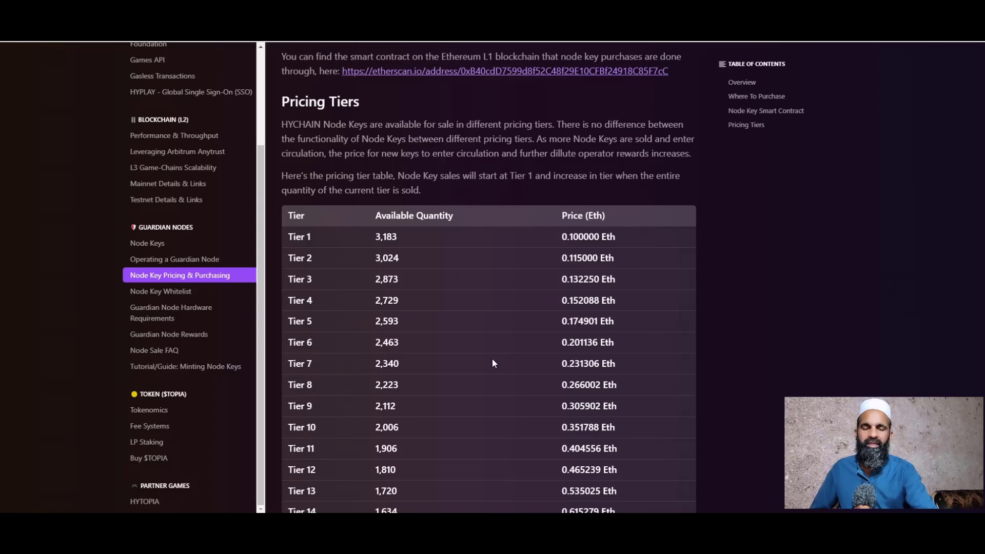
scroll(493, 363, "down", 3)
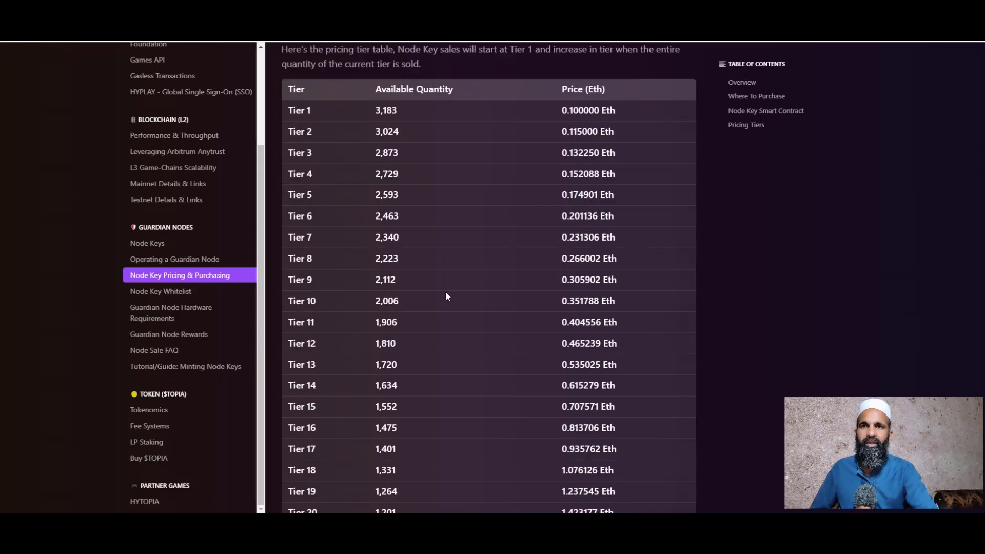
scroll(447, 297, "down", 4)
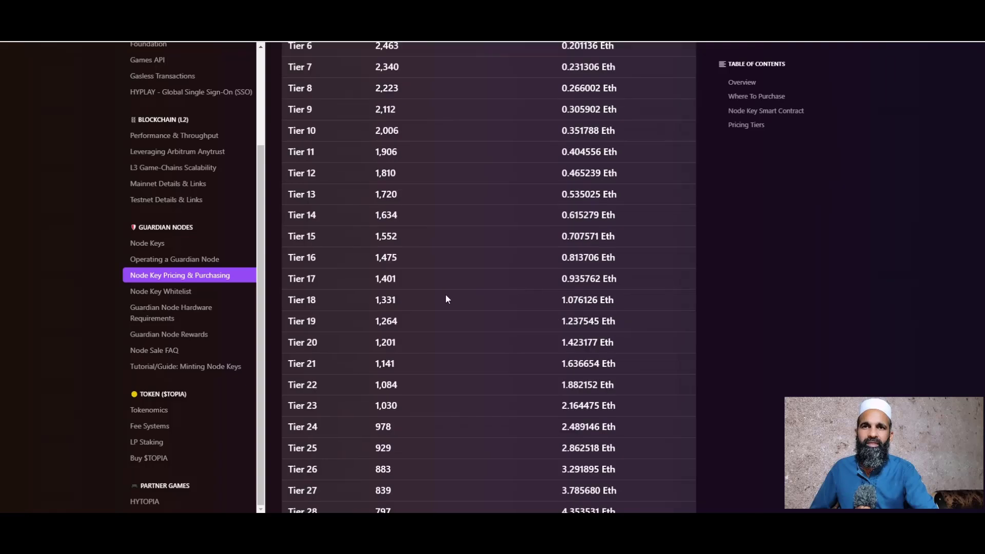
scroll(446, 300, "down", 6)
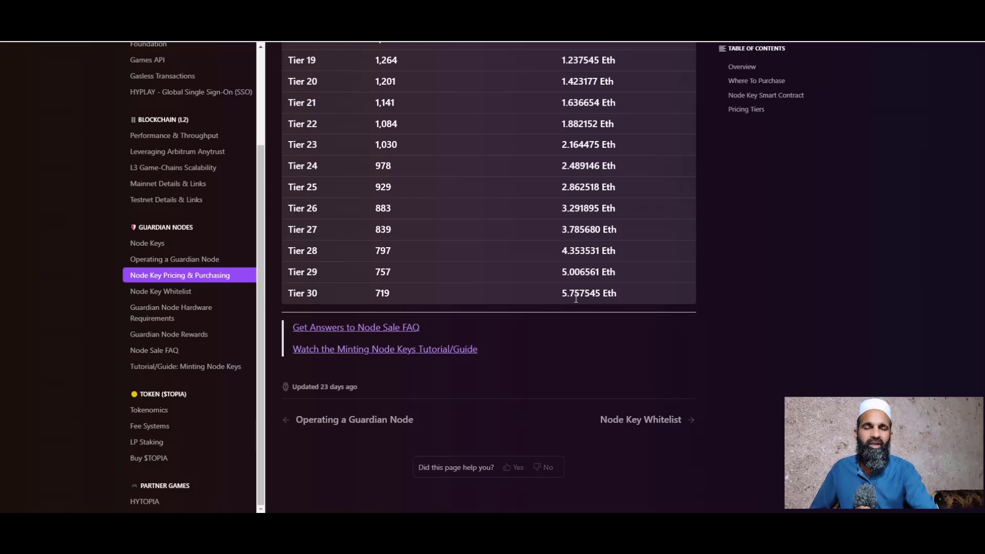
scroll(576, 299, "up", 8)
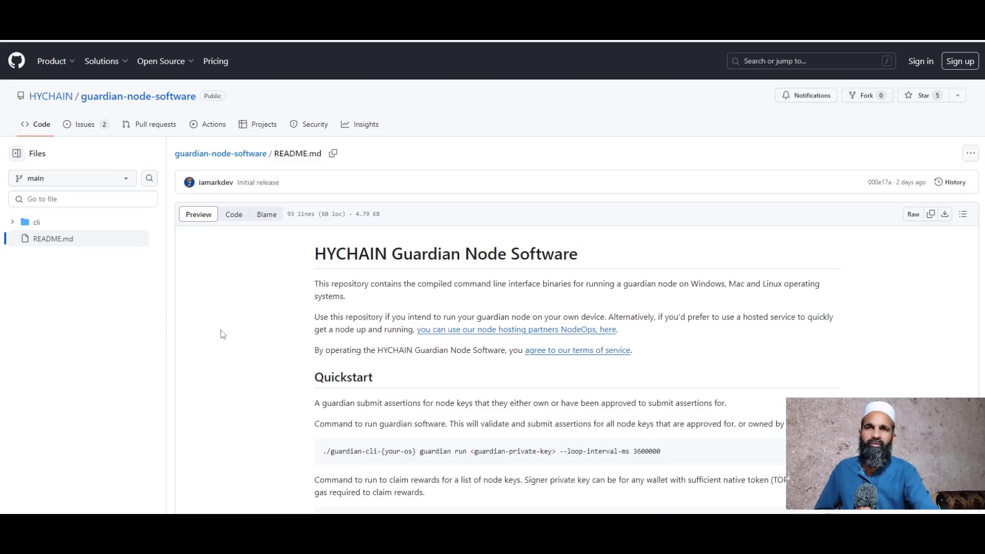
- Read the guardian-node-software README, covering the quickstart commands, wallet delegation, challenge flow and expanded usage details
scroll(229, 336, "down", 3)
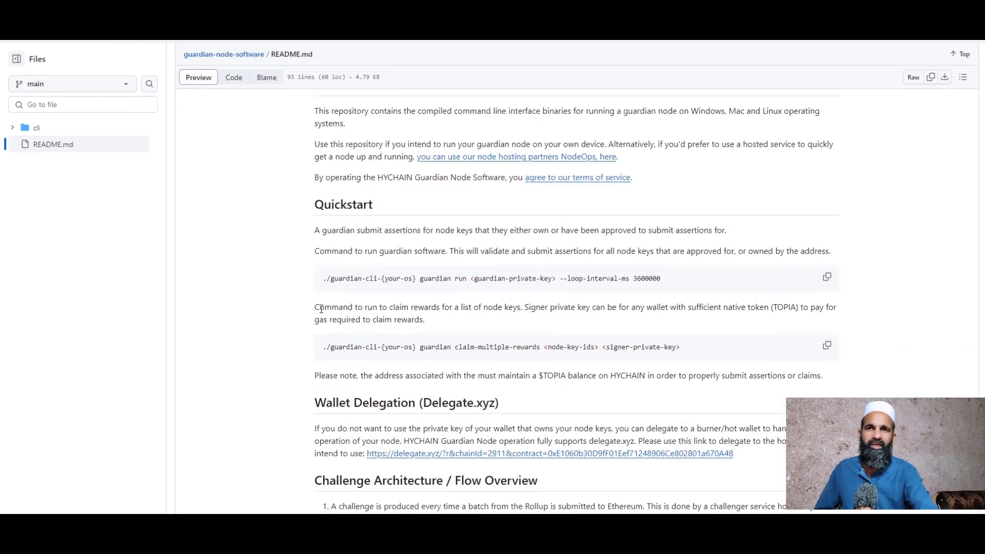
scroll(300, 313, "down", 2)
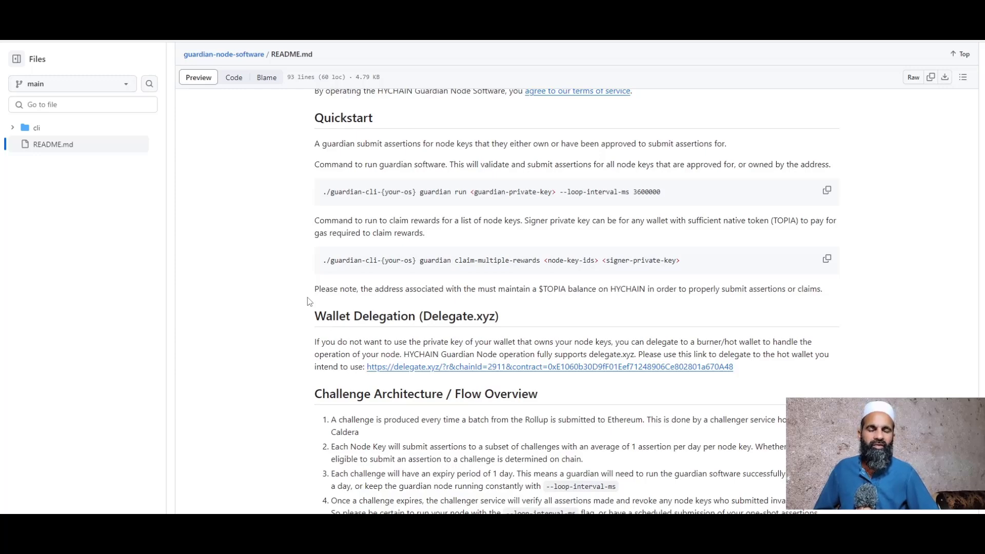
scroll(329, 282, "up", 6)
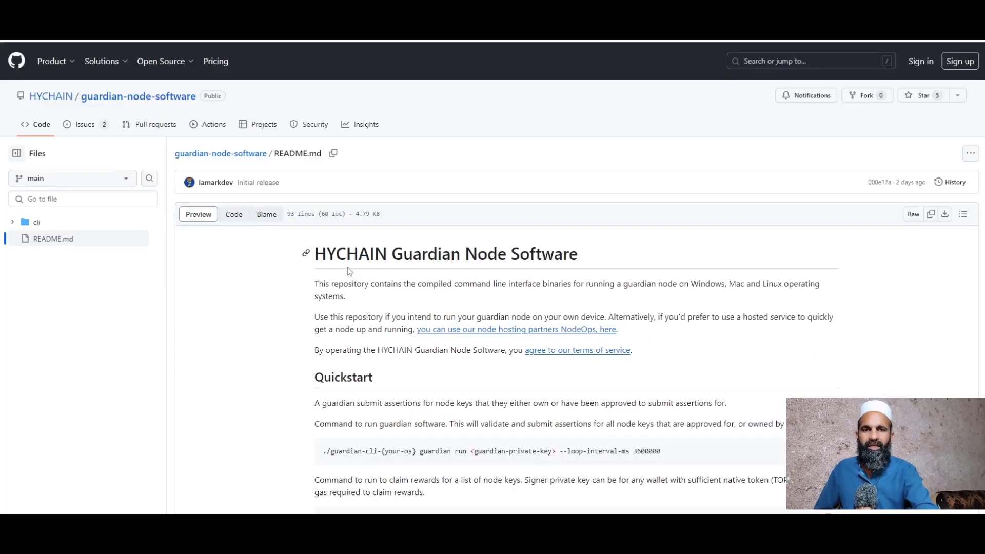
scroll(347, 268, "down", 1)
scroll(348, 271, "down", 8)
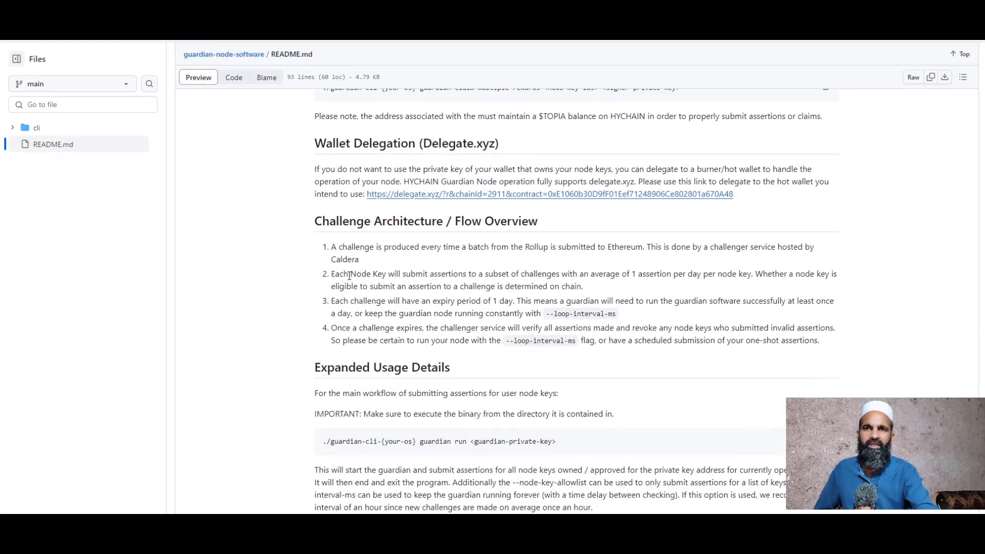
scroll(354, 236, "down", 3)
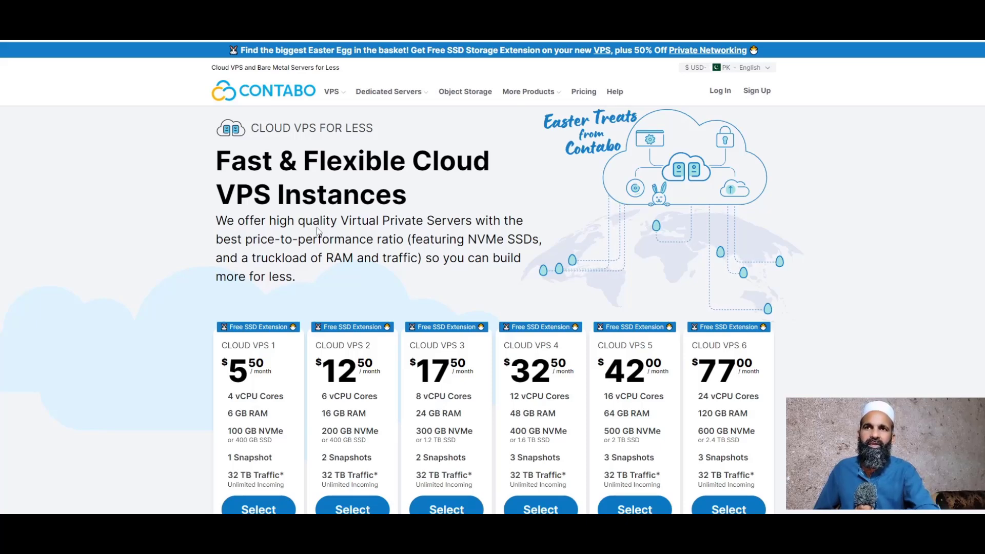
- Compare the Contabo Cloud VPS plans and select Cloud VPS 1 at $5.50 per month
scroll(485, 253, "down", 3)
scroll(474, 251, "up", 3)
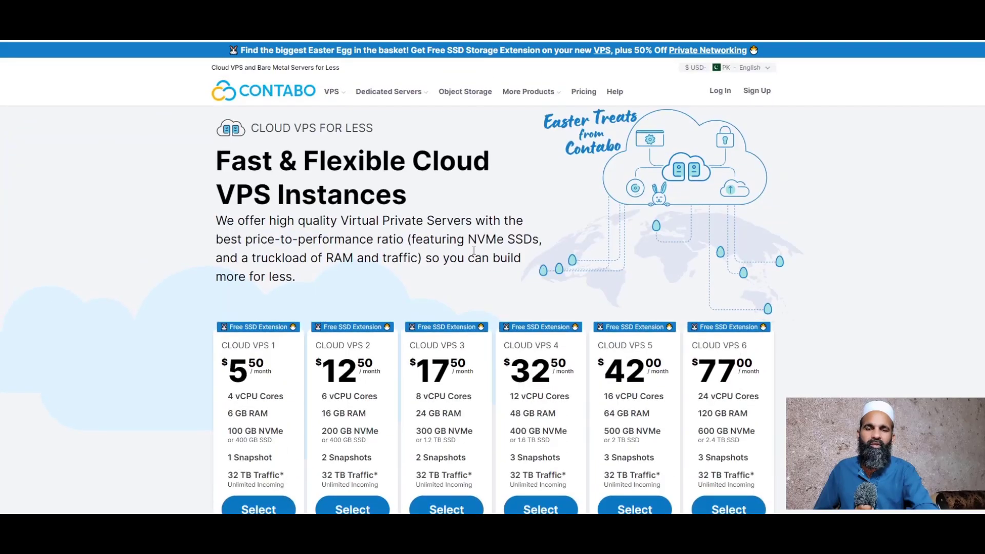
scroll(472, 252, "down", 2)
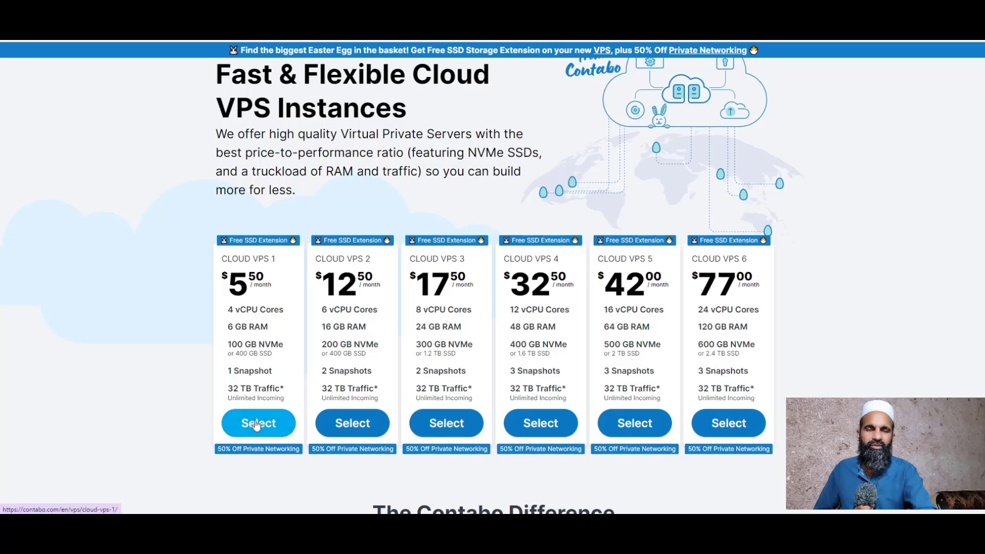
left_click(257, 425)
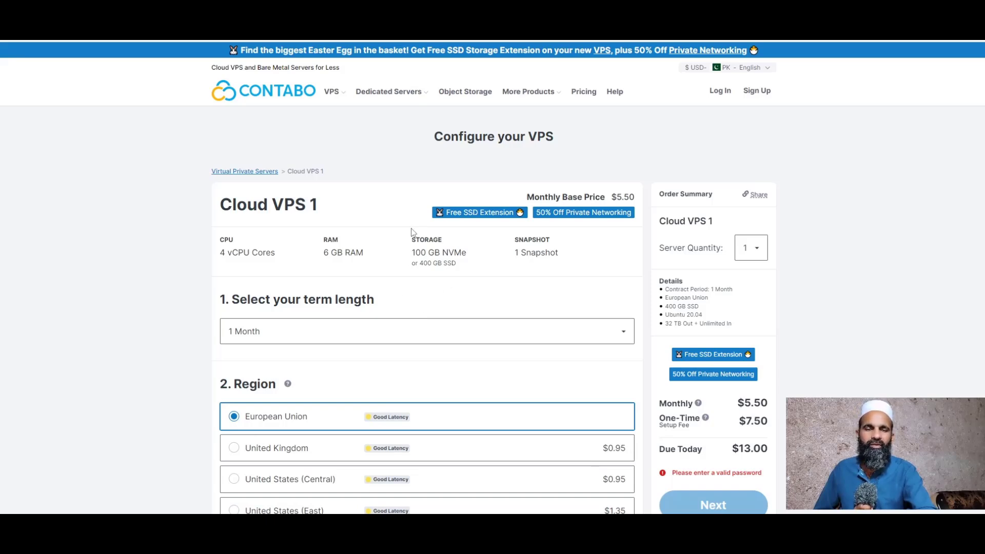
- Set the Cloud VPS 1 image to Ubuntu 22.04, leaving the term, region and storage options at their defaults
scroll(413, 236, "down", 2)
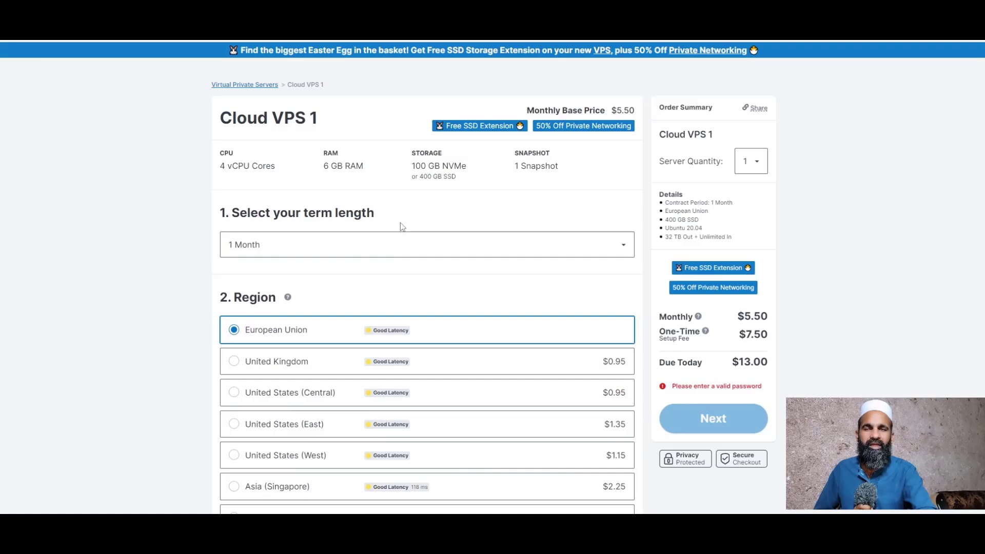
scroll(402, 226, "down", 2)
scroll(419, 232, "down", 5)
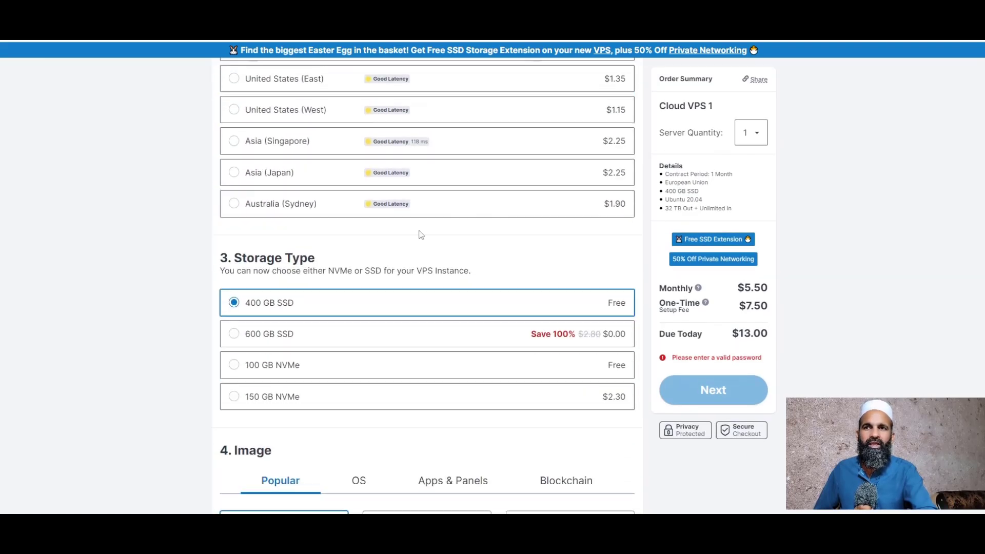
scroll(418, 242, "down", 5)
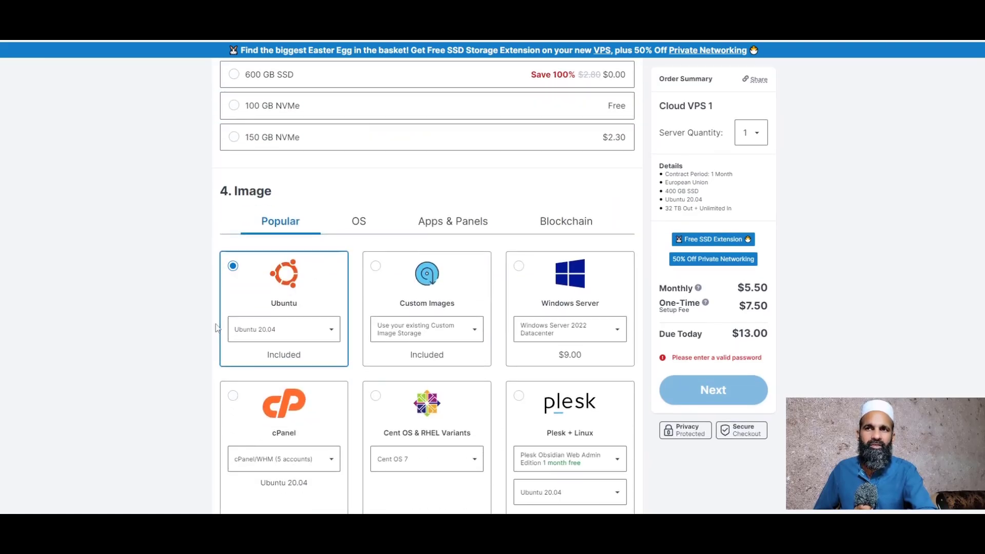
left_click(318, 334)
left_click(259, 374)
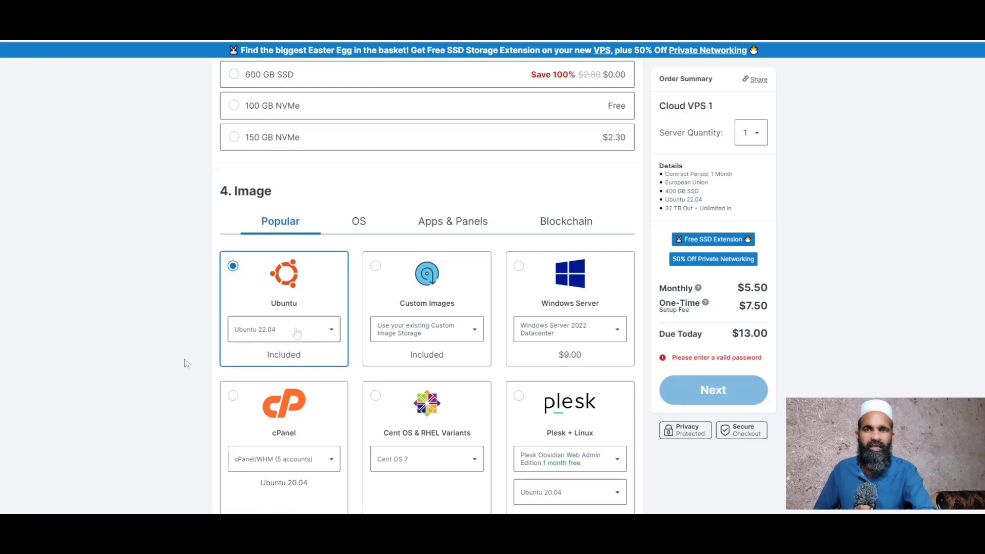
- Fill in the password for the server's root login
scroll(262, 342, "down", 4)
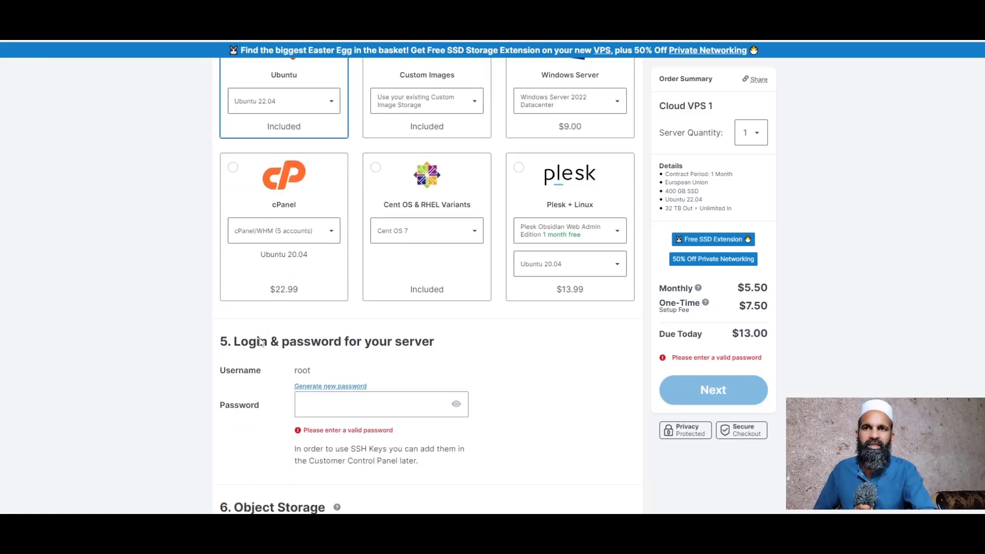
left_click(323, 376)
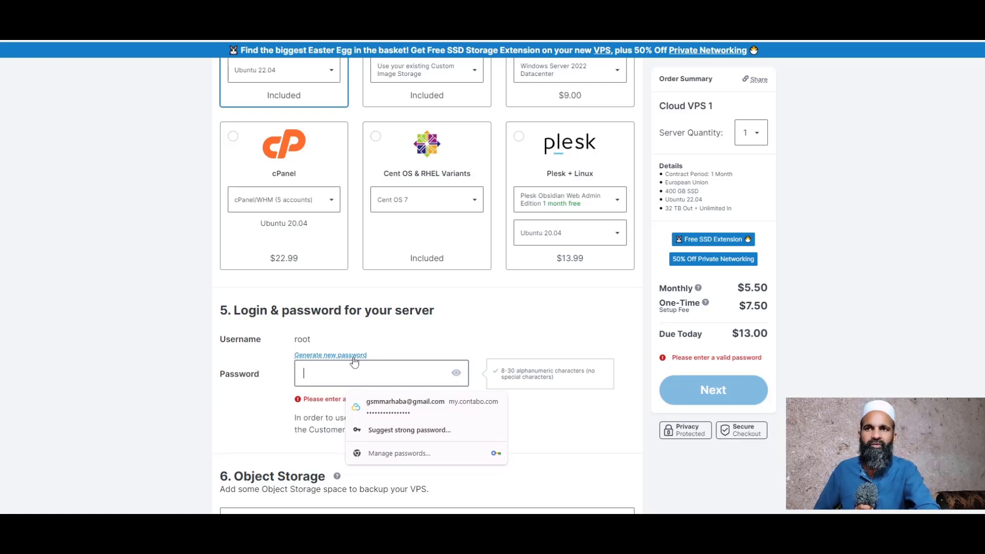
left_click(362, 355)
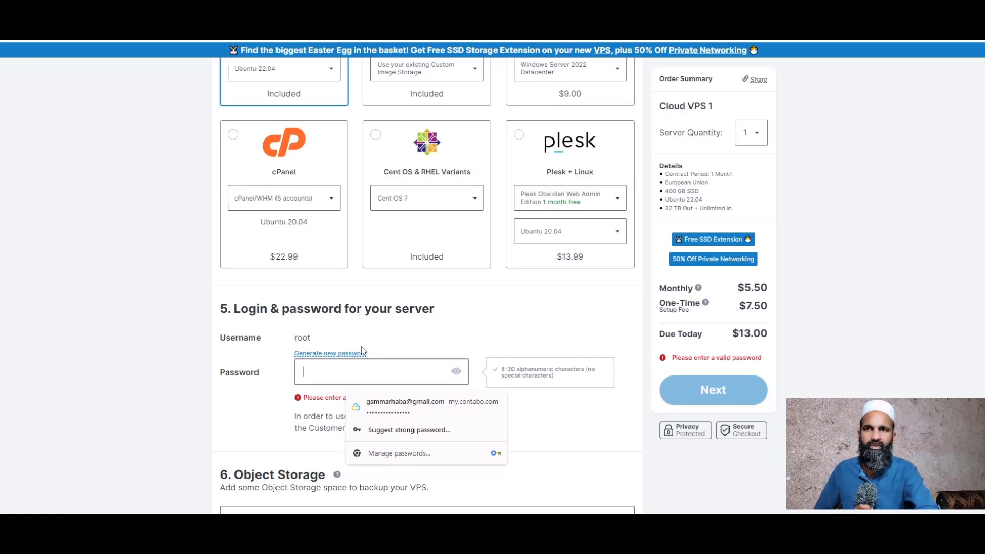
scroll(287, 349, "down", 2)
left_click(224, 339)
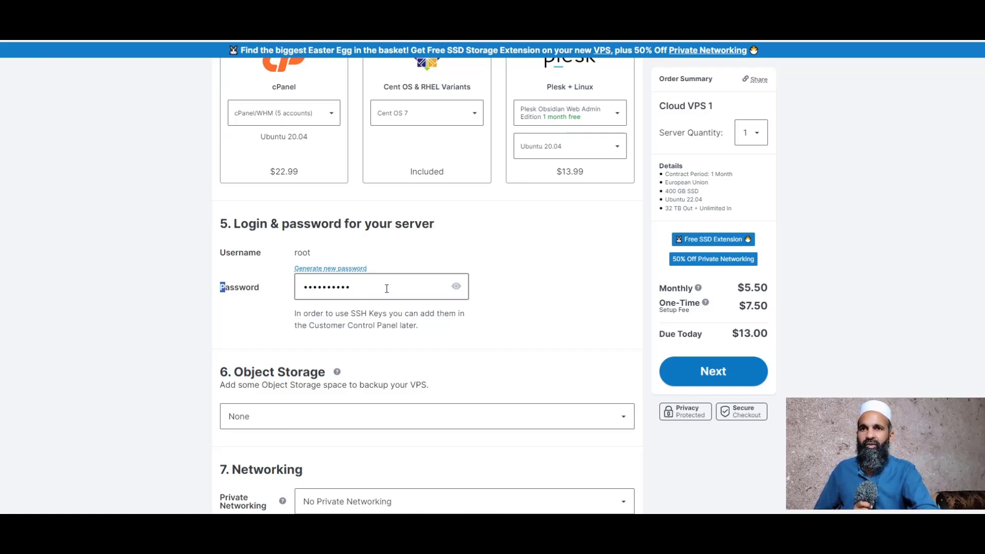
- Continue the order with the default networking and add-ons, and review the customer registration form
scroll(387, 297, "down", 5)
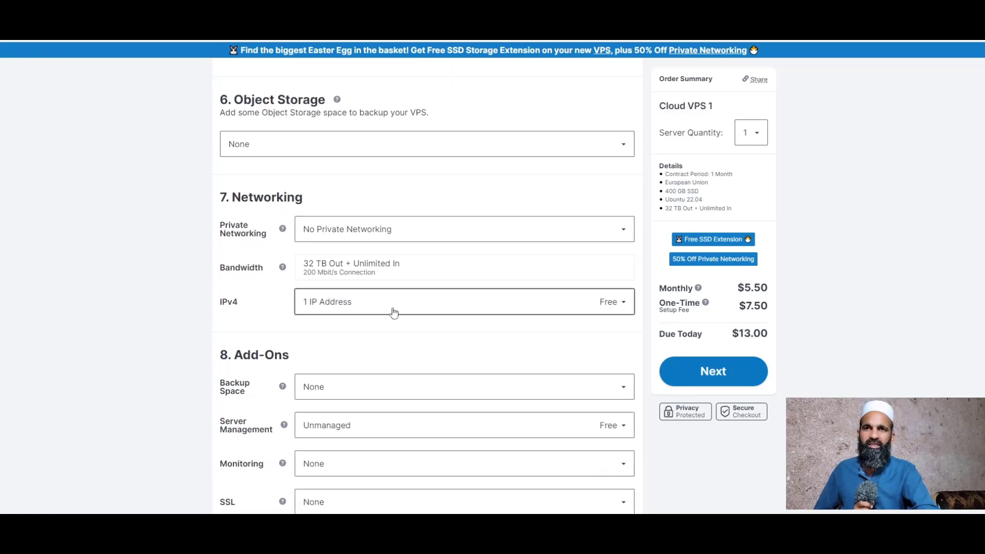
scroll(393, 313, "down", 3)
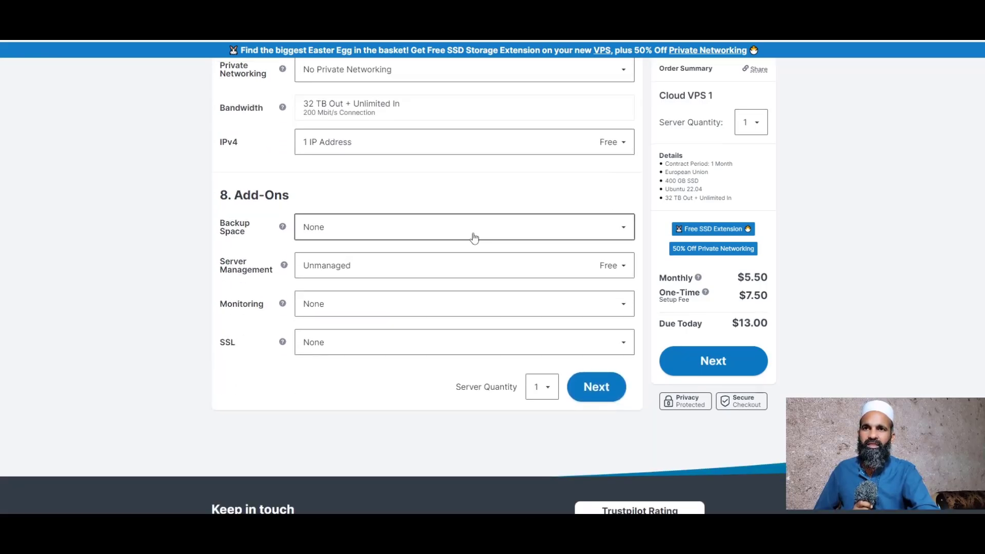
left_click(603, 391)
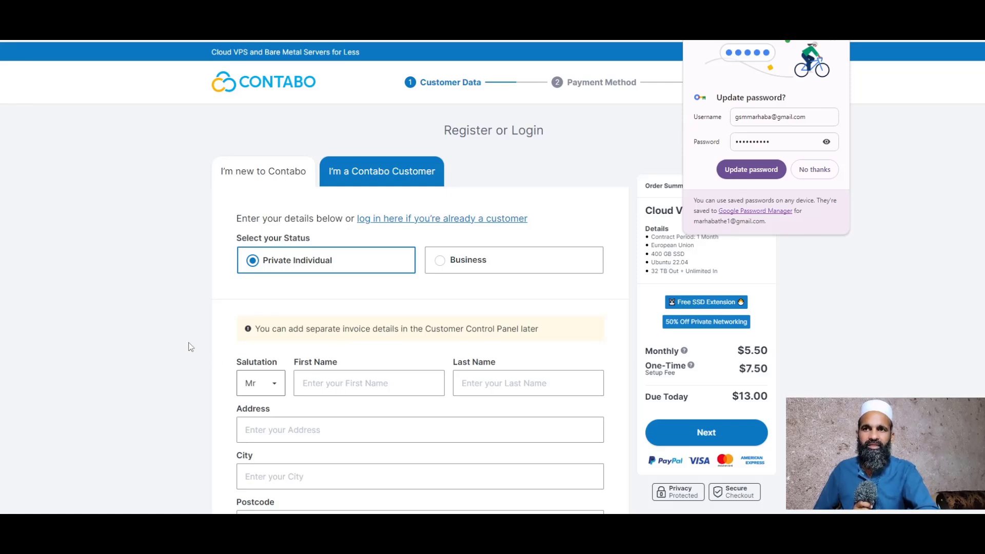
scroll(402, 340, "down", 8)
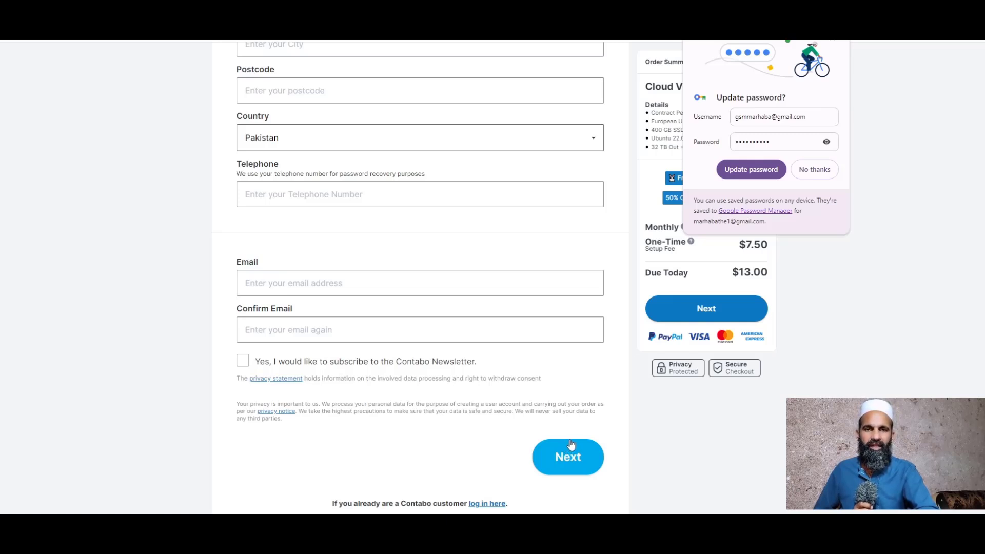
left_click(835, 43)
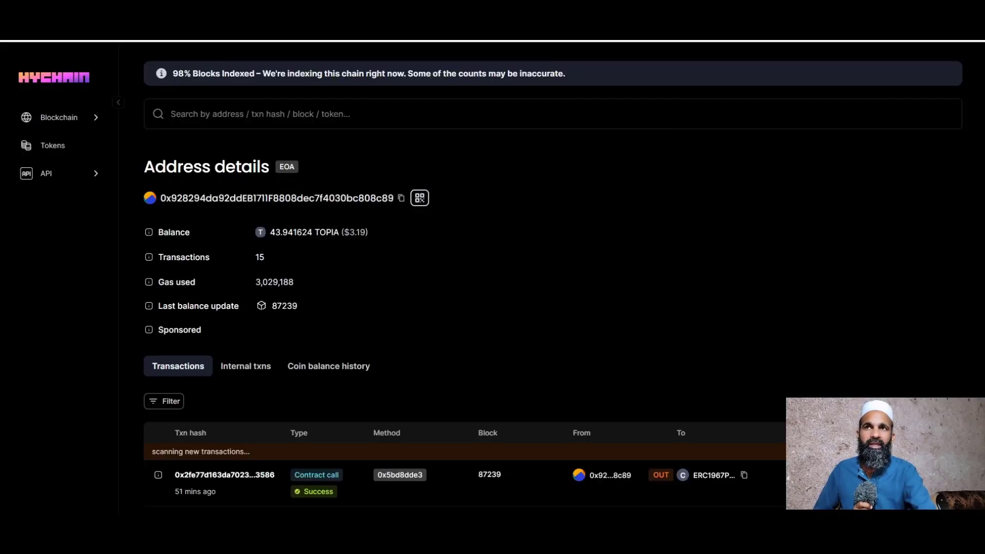
- Go back through the HYCHAIN node sale page and open the HyChain Node document with the setup commands
key("ctrl+Tab")
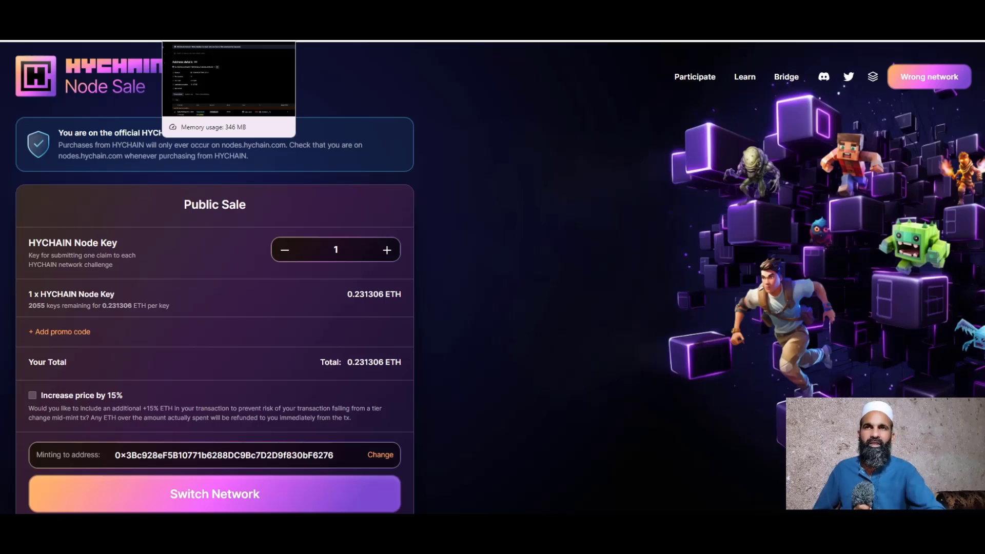
left_click(451, 28)
scroll(559, 206, "up", 3)
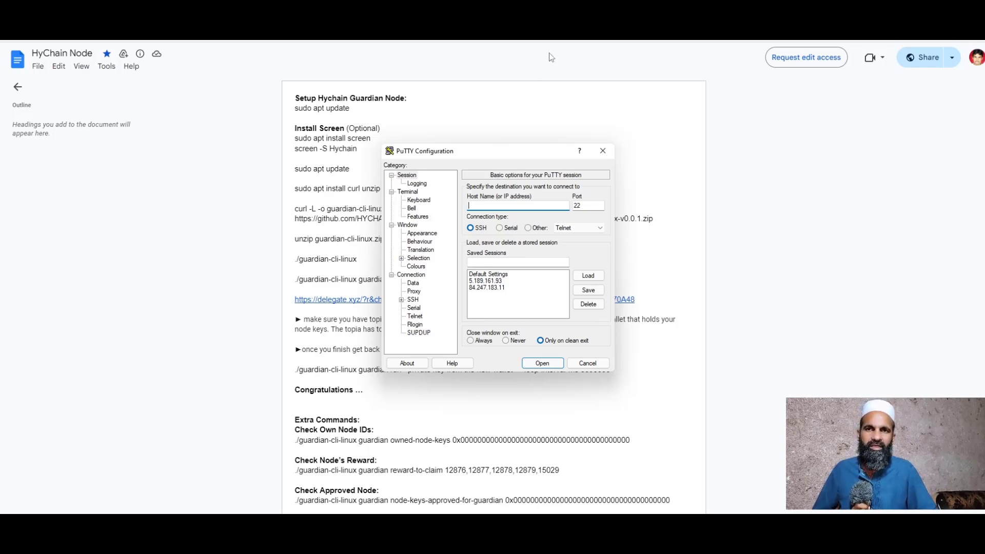
key("Tab")
key("Tab")
key("Tab")
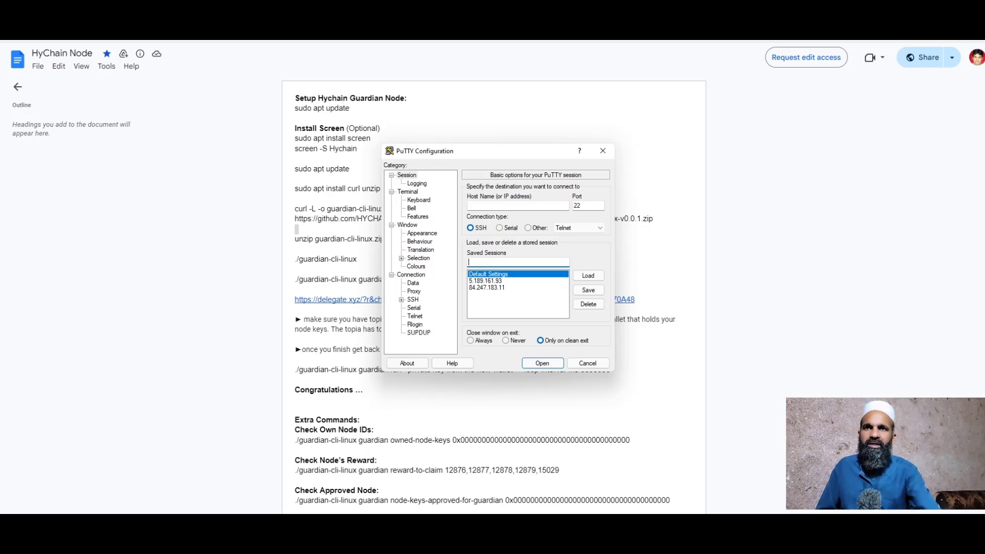
left_click(494, 205)
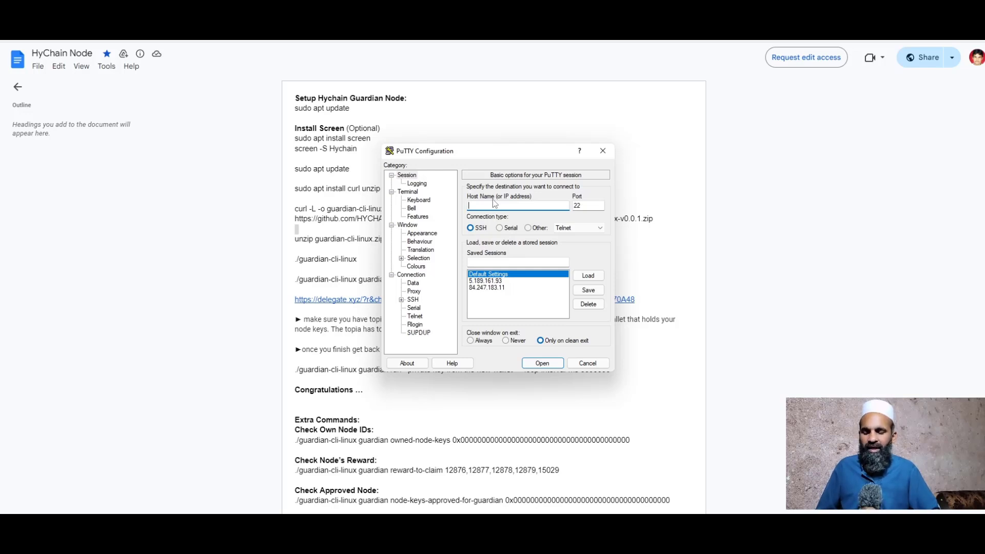
type("roo")
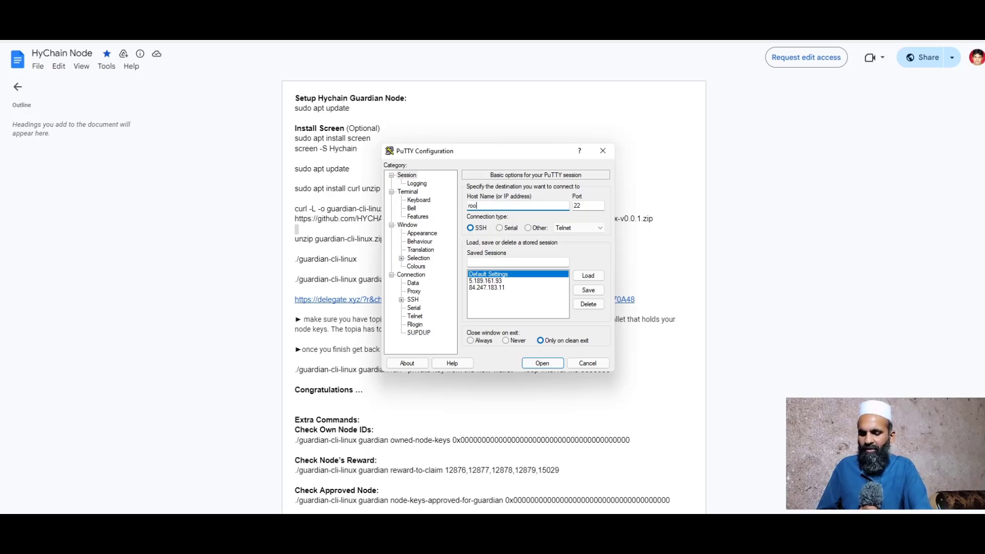
type("t@")
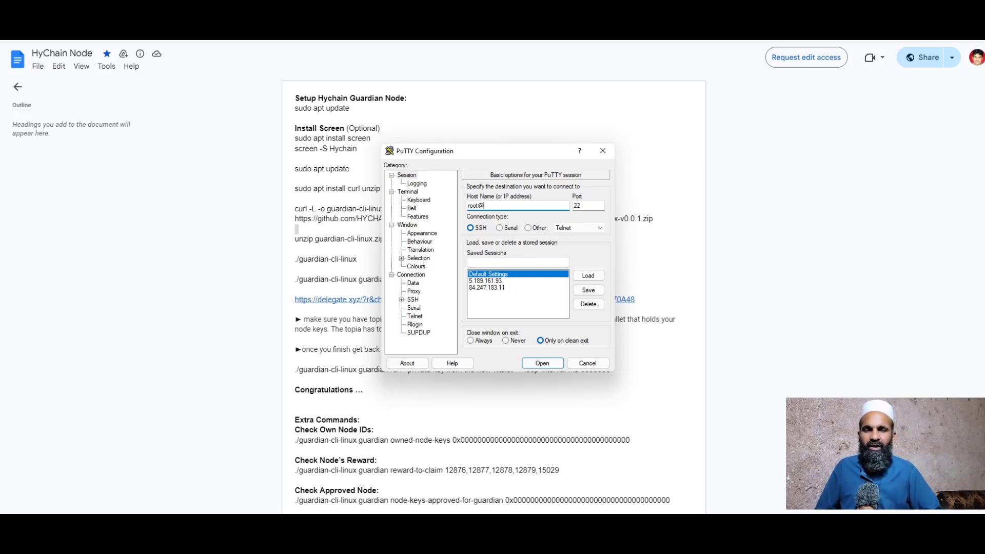
type("5")
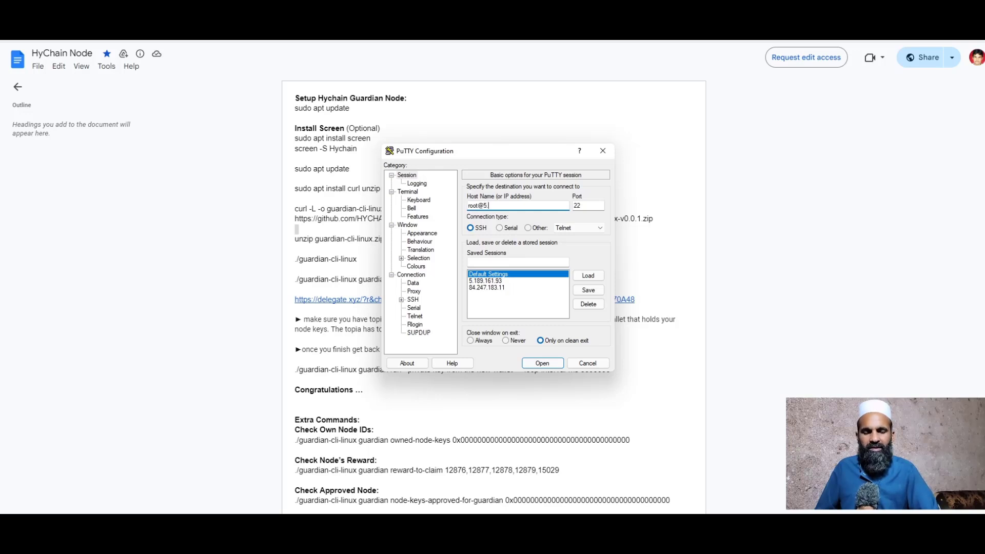
type(".18")
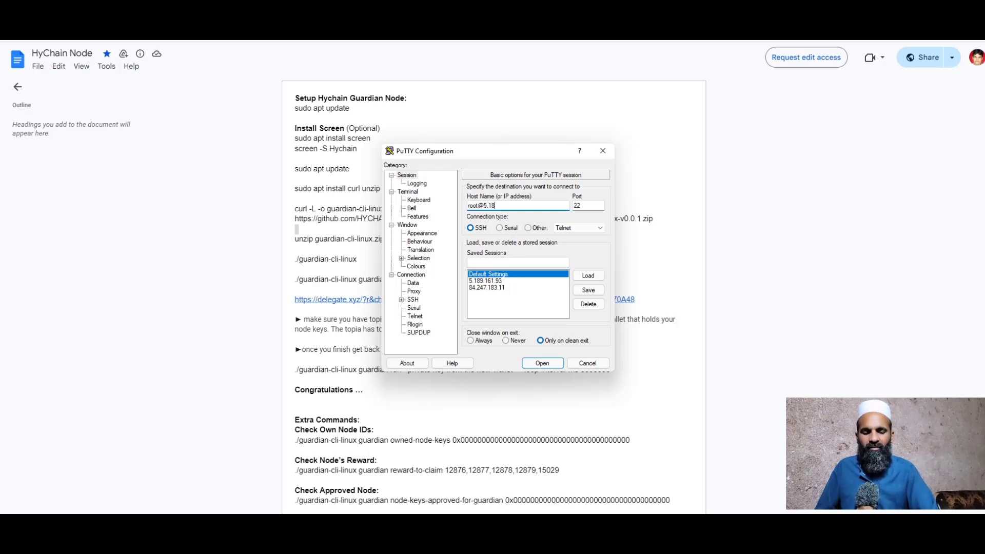
type("9")
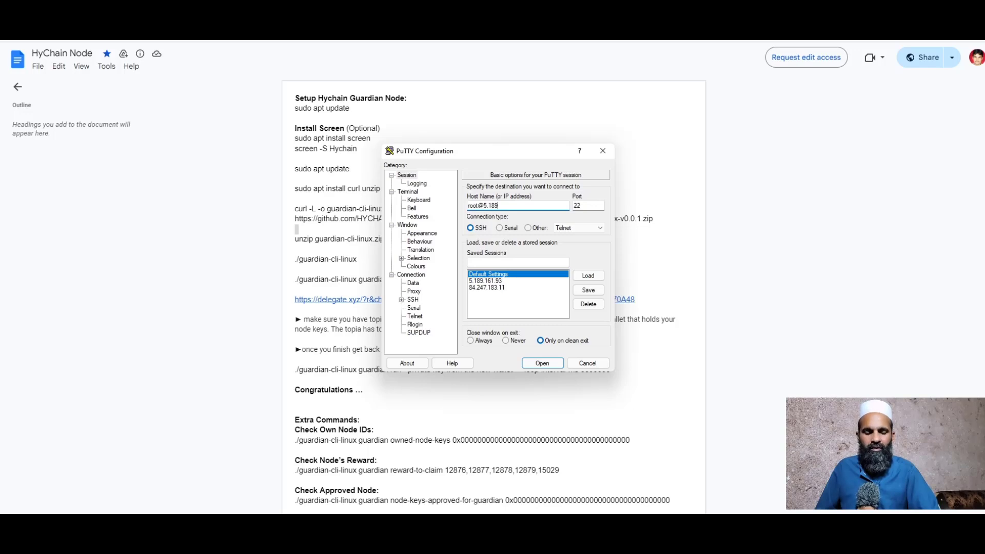
type(".161")
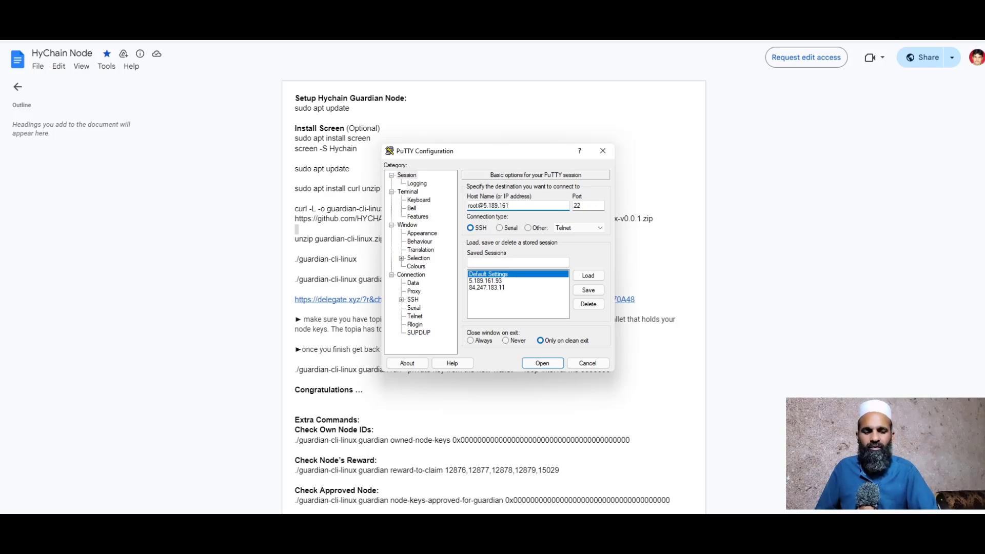
type(".93")
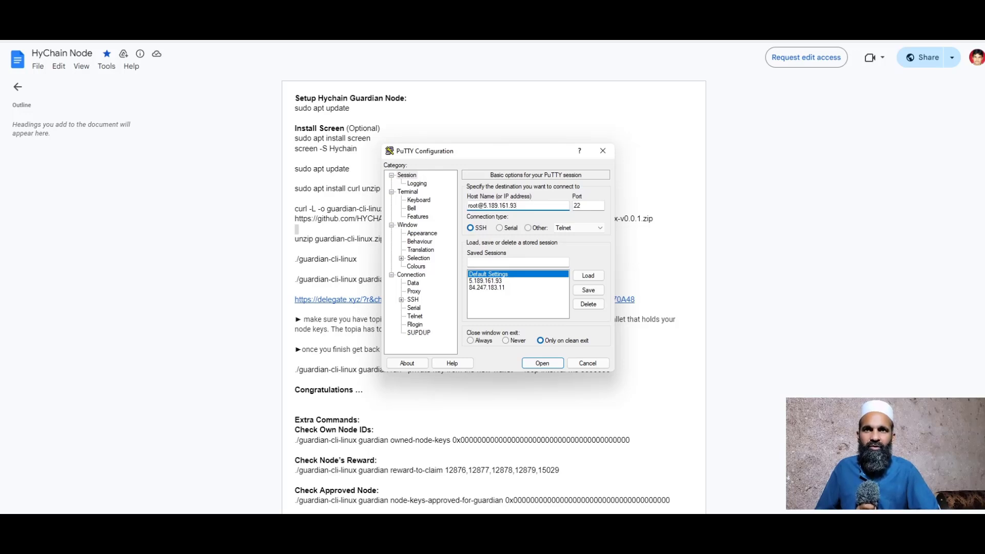
key("Return")
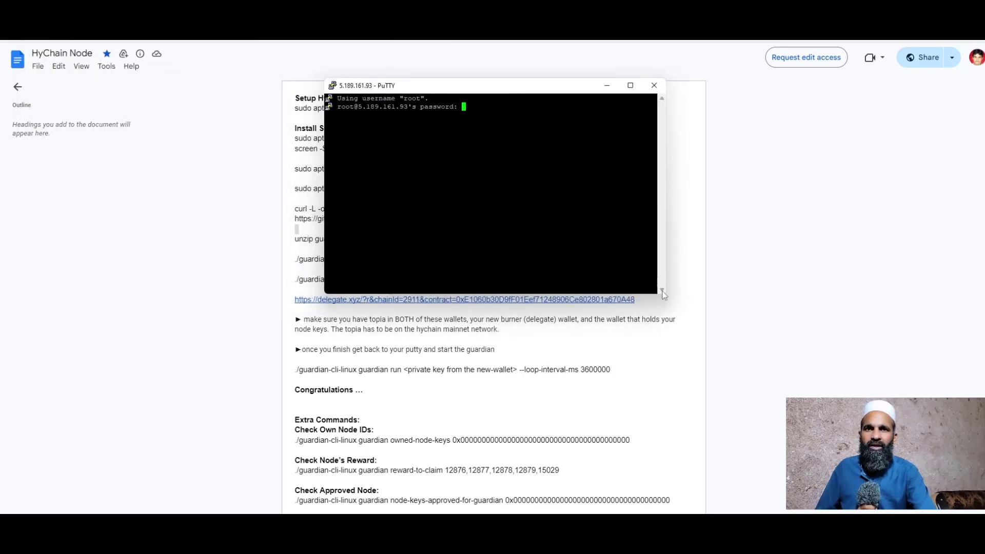
- Enlarge the terminal window, move it clear of the document's first commands, and log in with the root password
left_click_drag(664, 294, 894, 385)
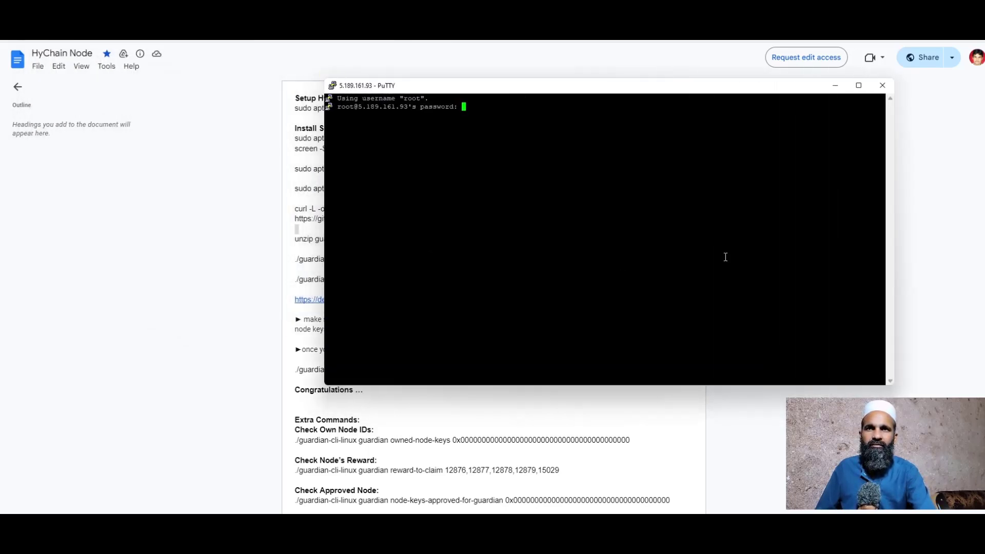
left_click_drag(508, 88, 559, 164)
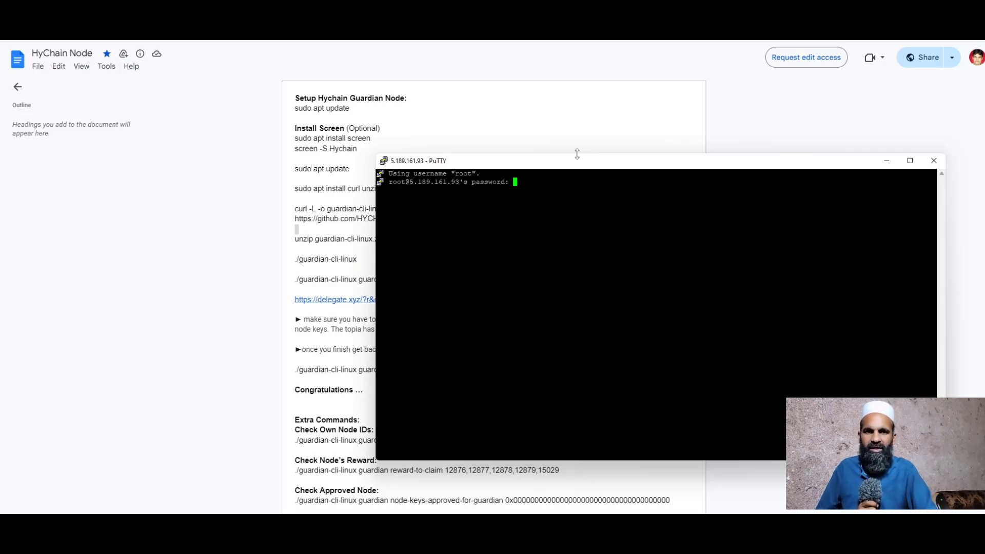
key("Return")
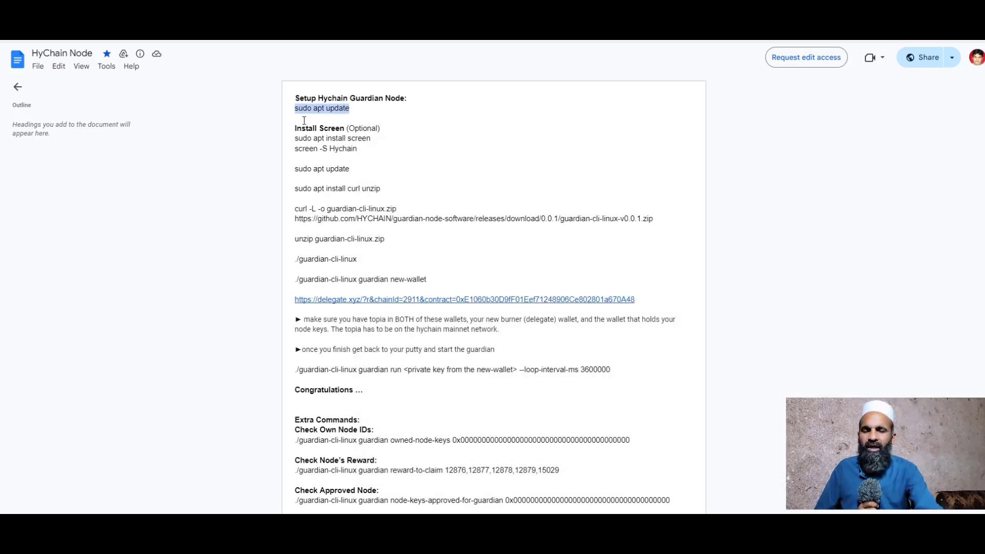
- Copy the first sudo apt update command from the HyChain Node document and run it in the PuTTY terminal
right_click(329, 107)
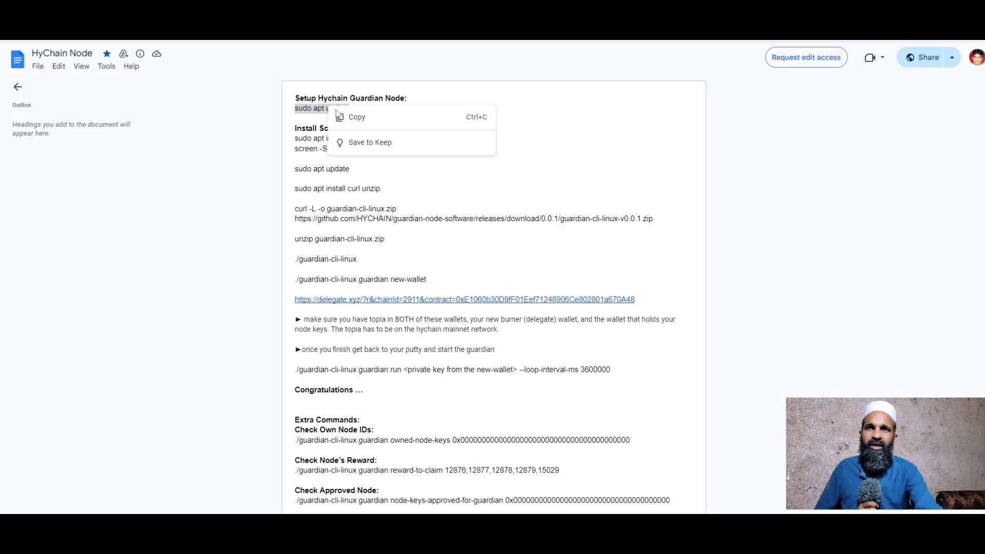
left_click(358, 118)
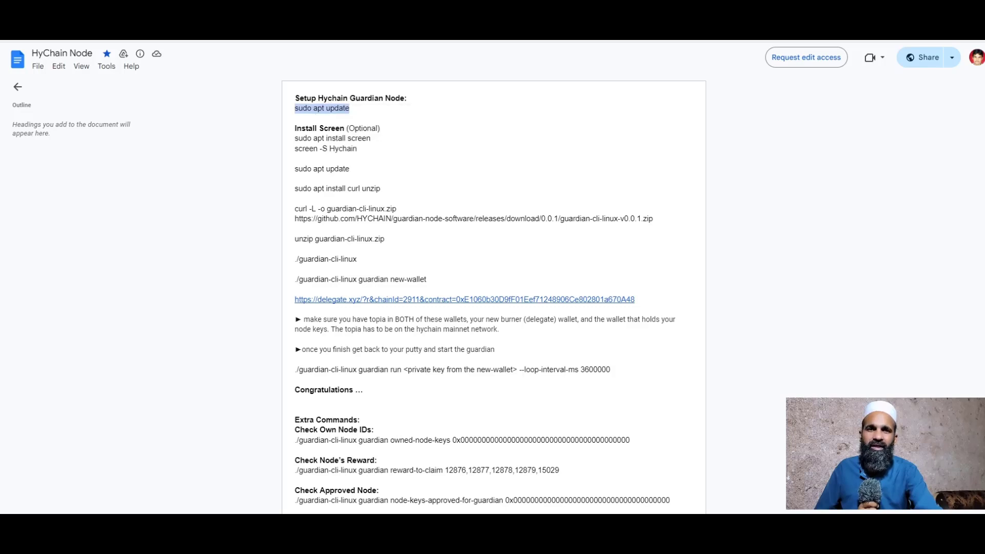
mouse_move(637, 528)
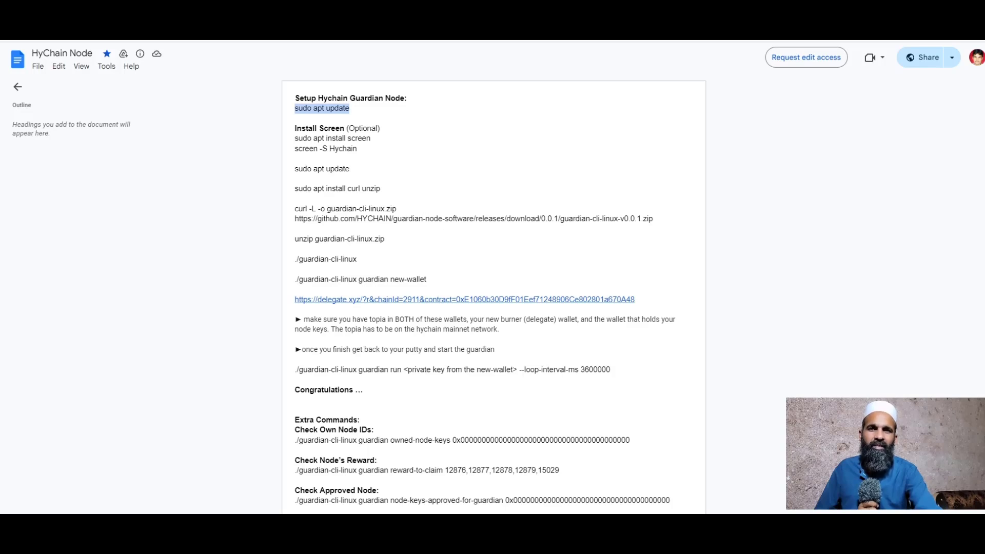
key("alt+Tab")
right_click(536, 364)
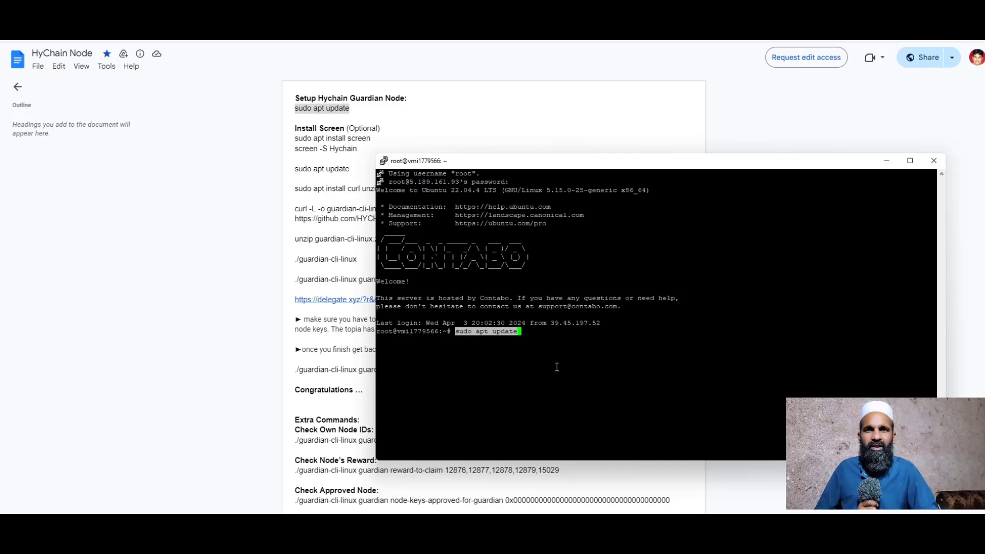
key("Return")
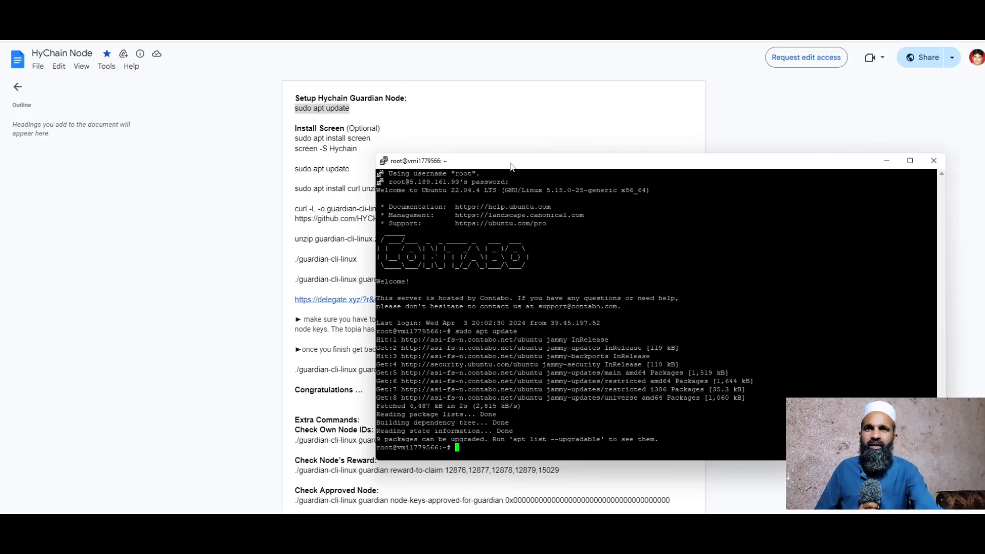
- Run sudo apt install screen from the document in the PuTTY terminal and accept the installation with y
left_click_drag(512, 165, 577, 94)
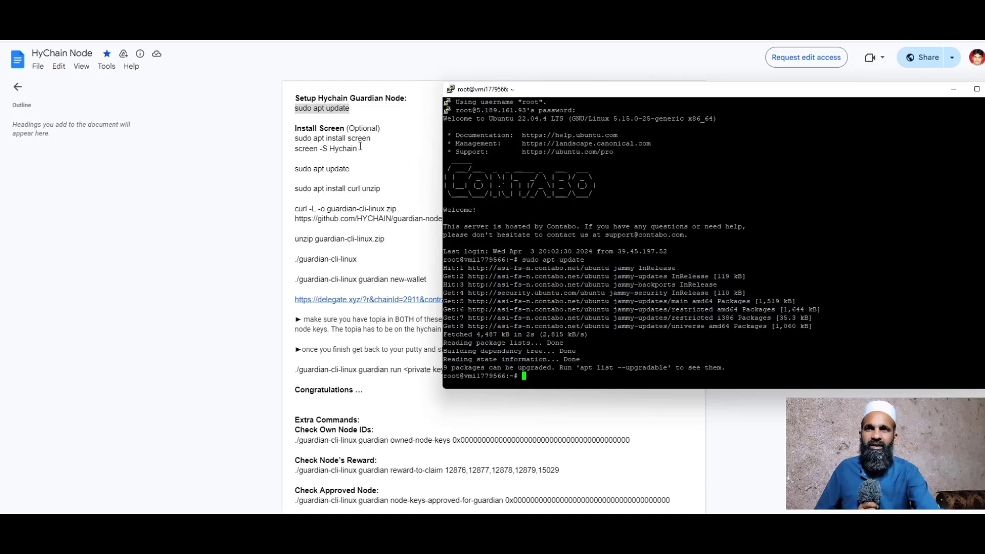
left_click_drag(371, 139, 295, 145)
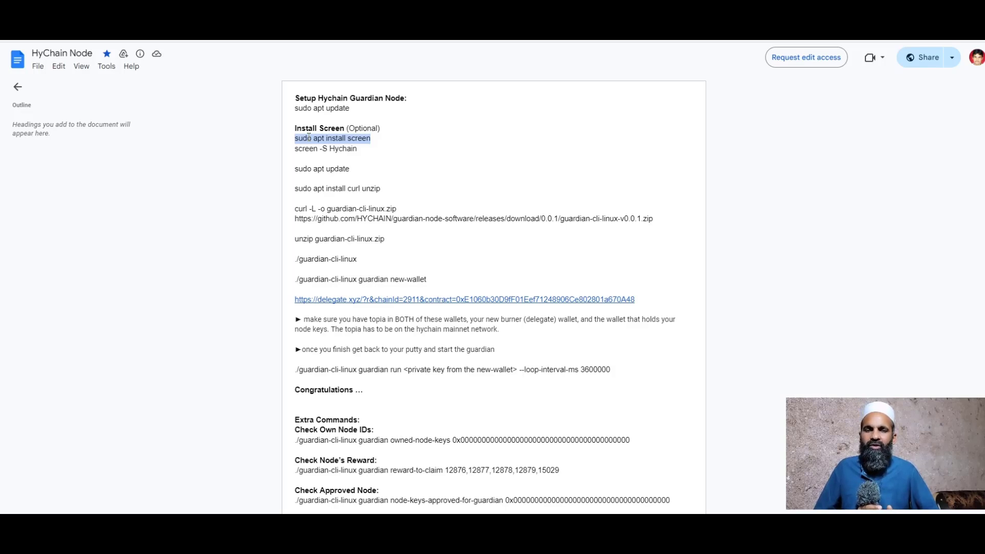
right_click(309, 137)
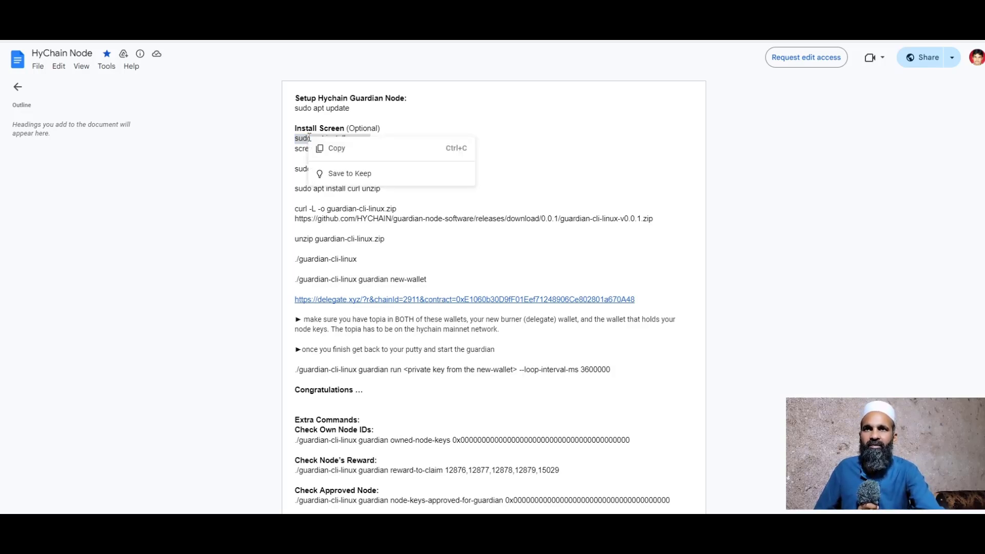
left_click(337, 148)
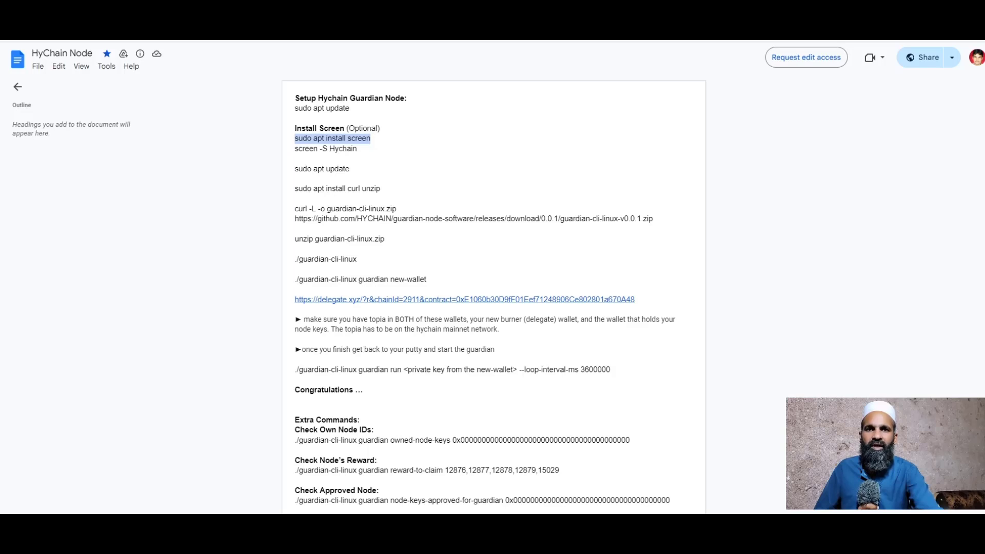
key("alt+Tab")
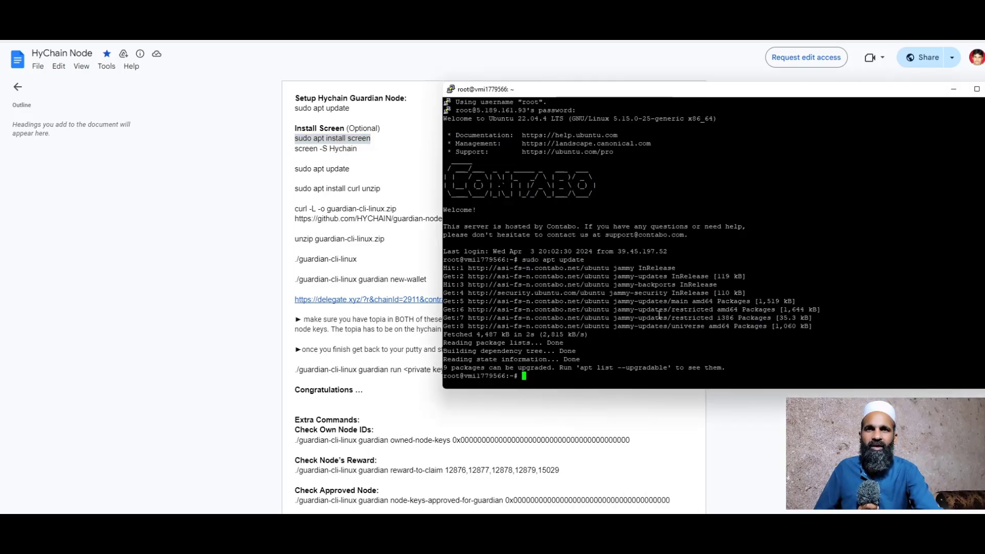
right_click(839, 355)
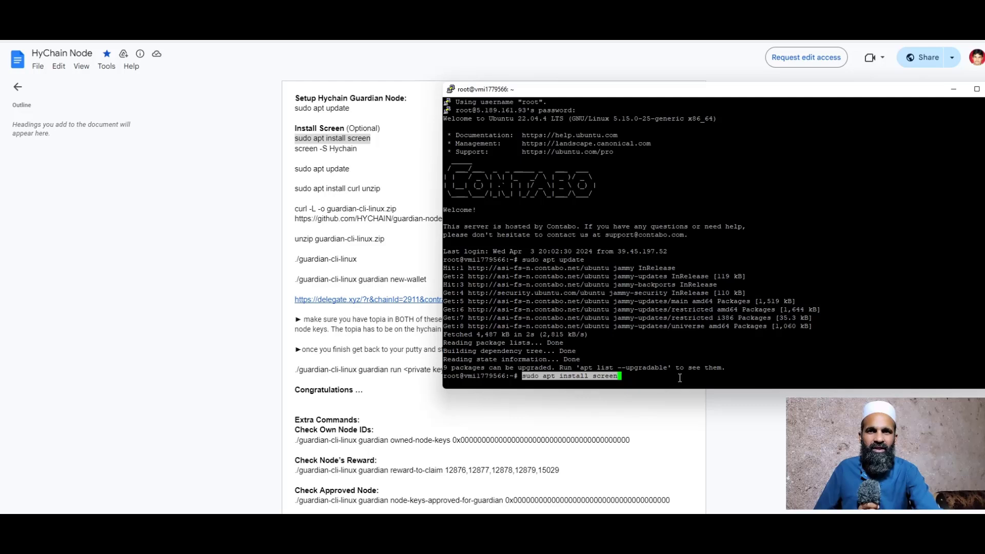
key("Return")
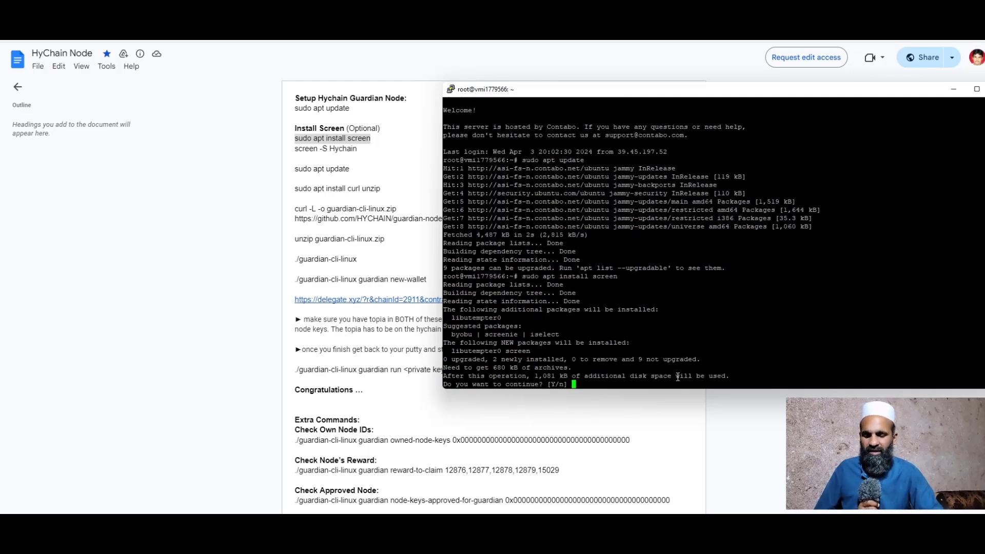
type("y")
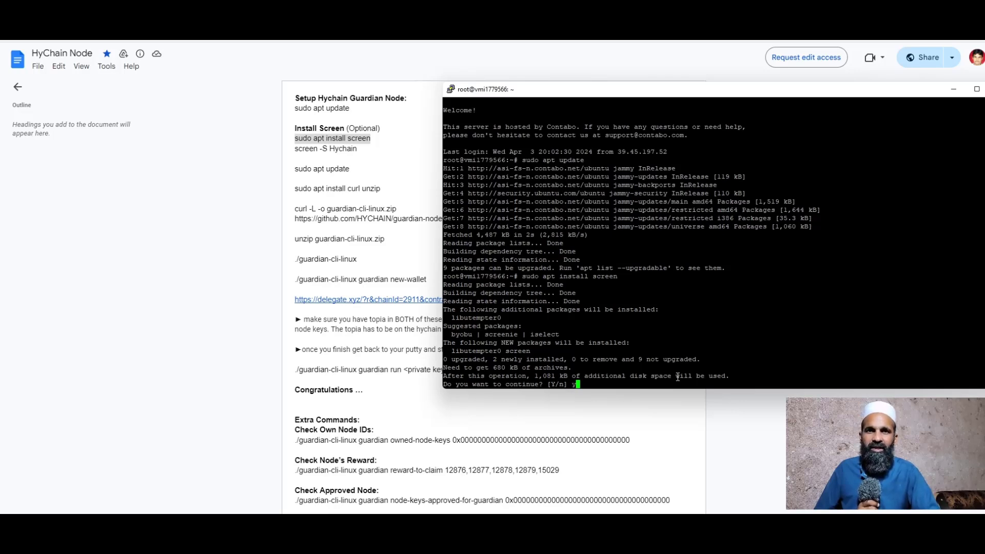
key("Return")
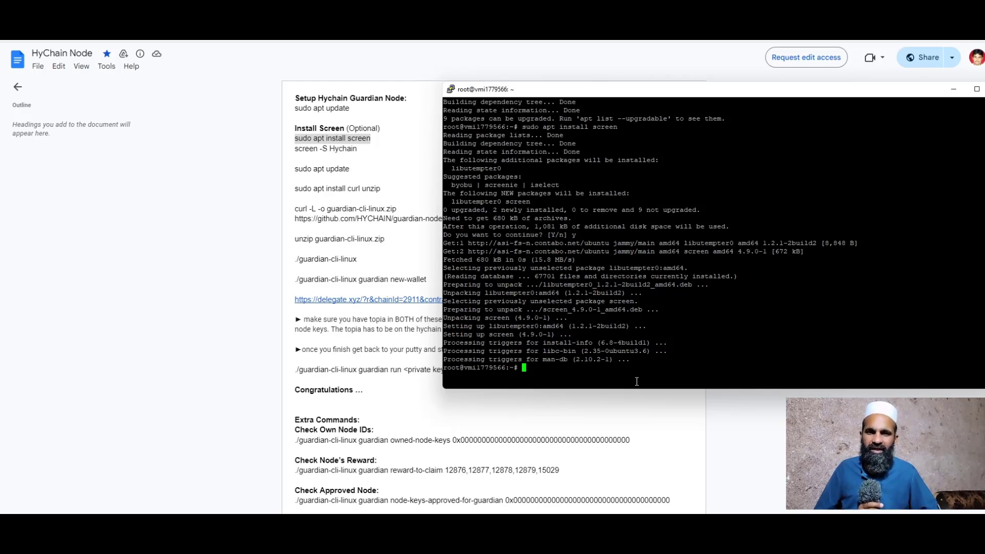
- Copy screen -S Hychain from the document and run it in PuTTY to start a screen session named Hychain
left_click_drag(358, 150, 296, 155)
right_click(303, 154)
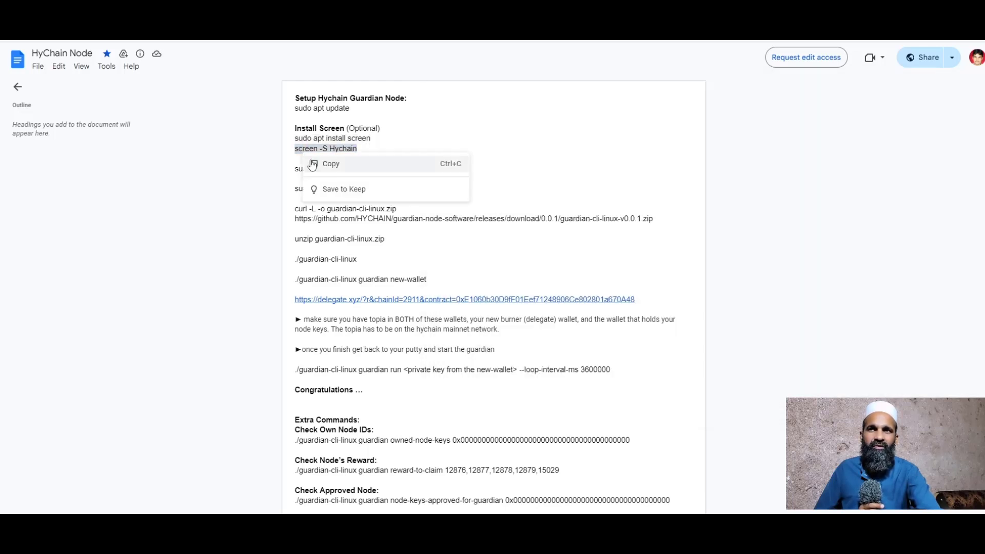
left_click(314, 163)
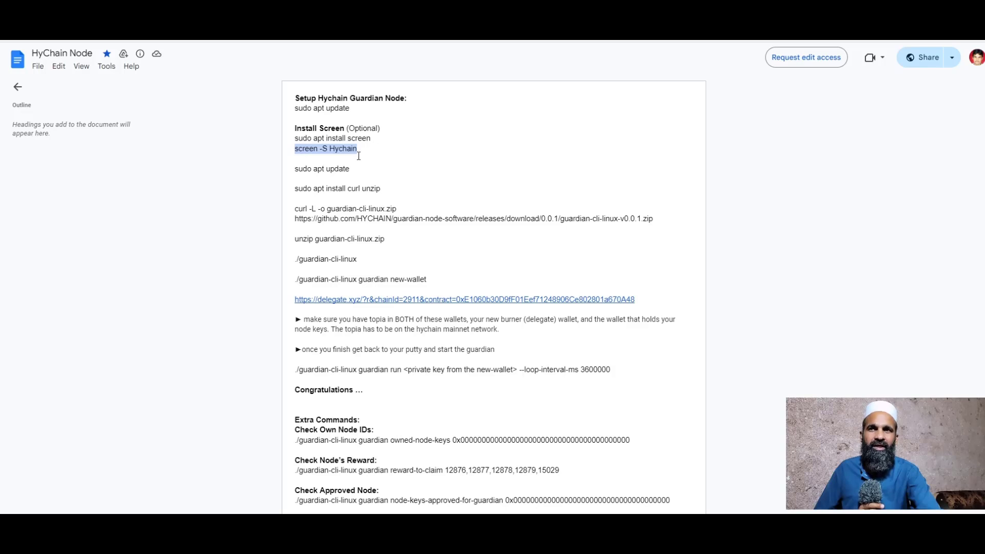
key("alt+Tab")
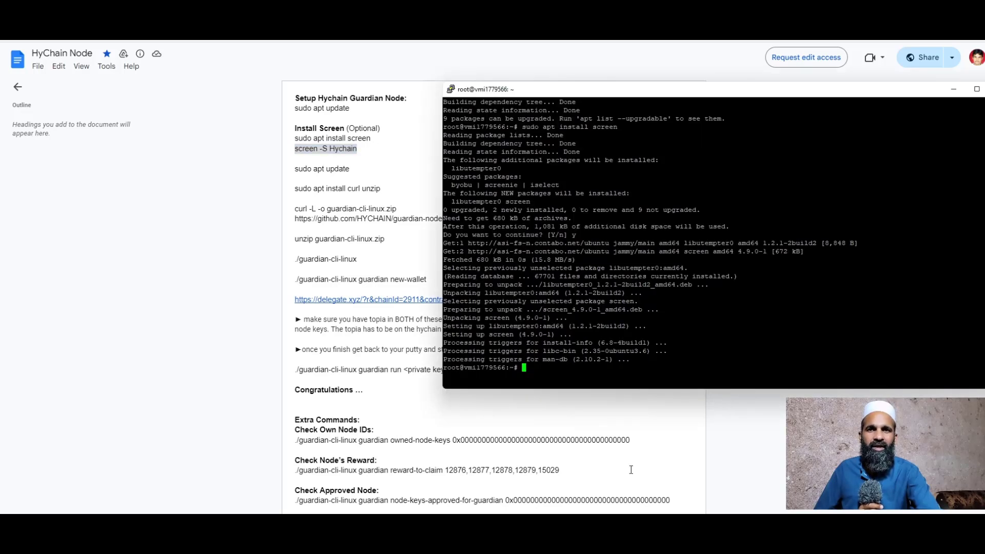
right_click(650, 374)
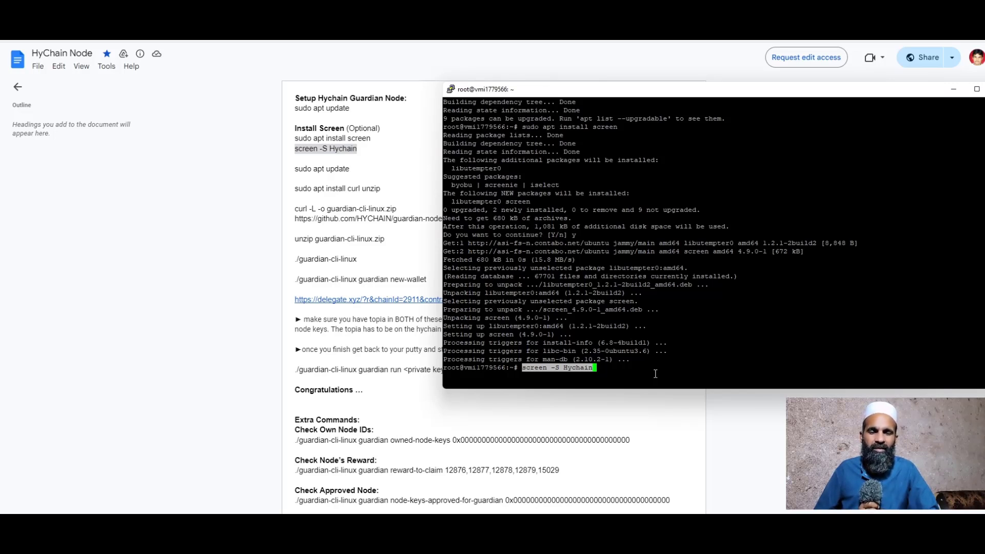
key("Return")
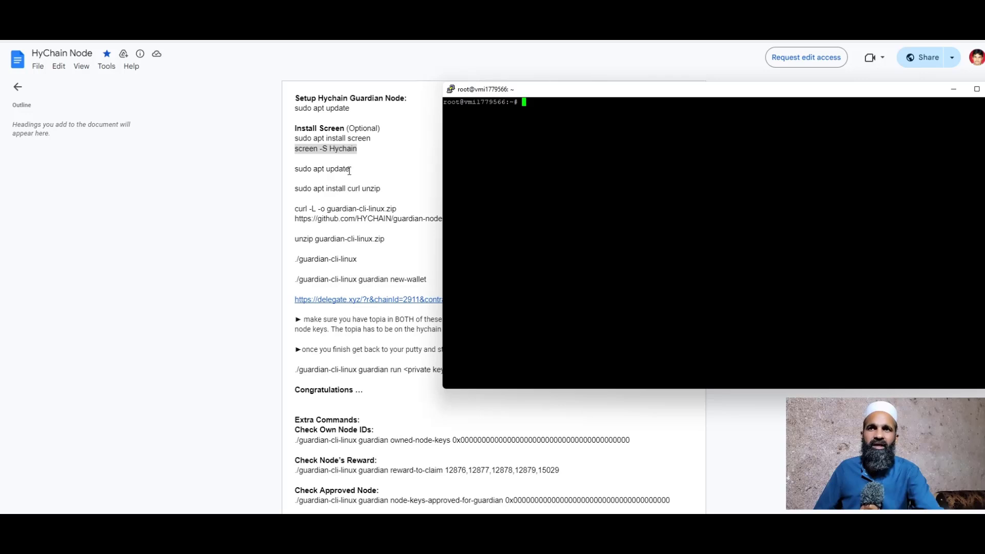
- Copy the second sudo apt update command from the document and run it inside the Hychain screen session in PuTTY
left_click_drag(350, 169, 285, 171)
right_click(309, 170)
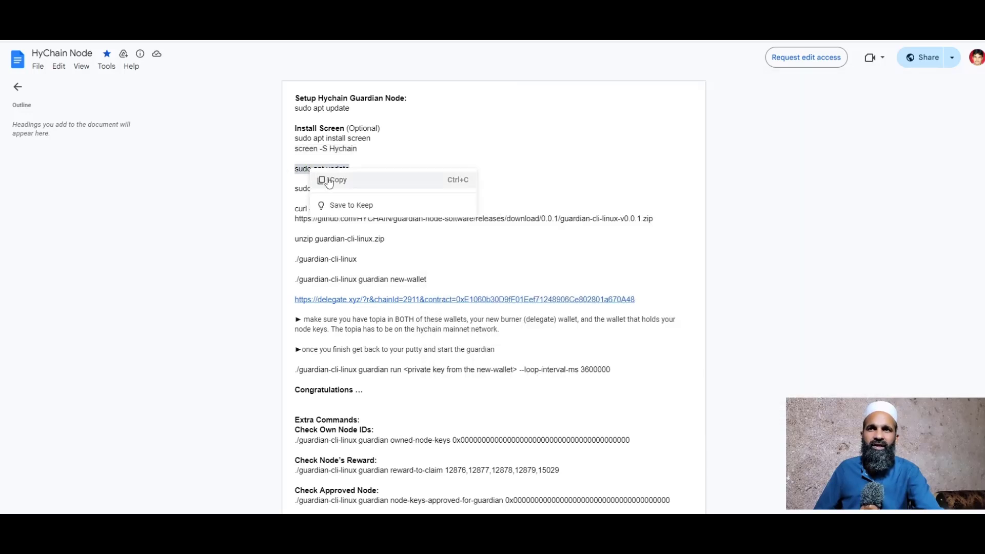
left_click(330, 179)
key("alt+Tab")
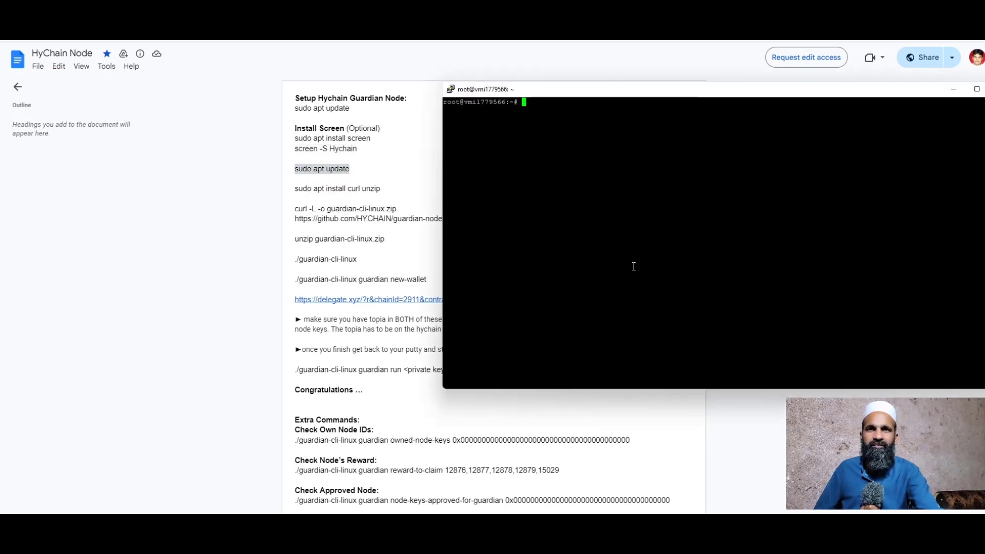
right_click(670, 293)
key("Return")
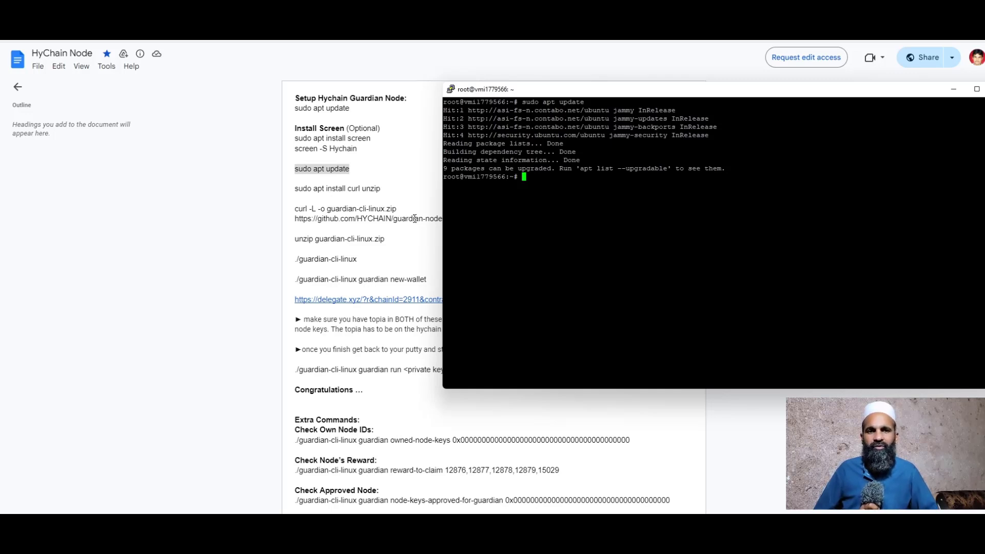
- Copy sudo apt install curl unzip from the document, run it in the PuTTY terminal and accept the installation with y
left_click_drag(381, 189, 295, 191)
right_click(325, 189)
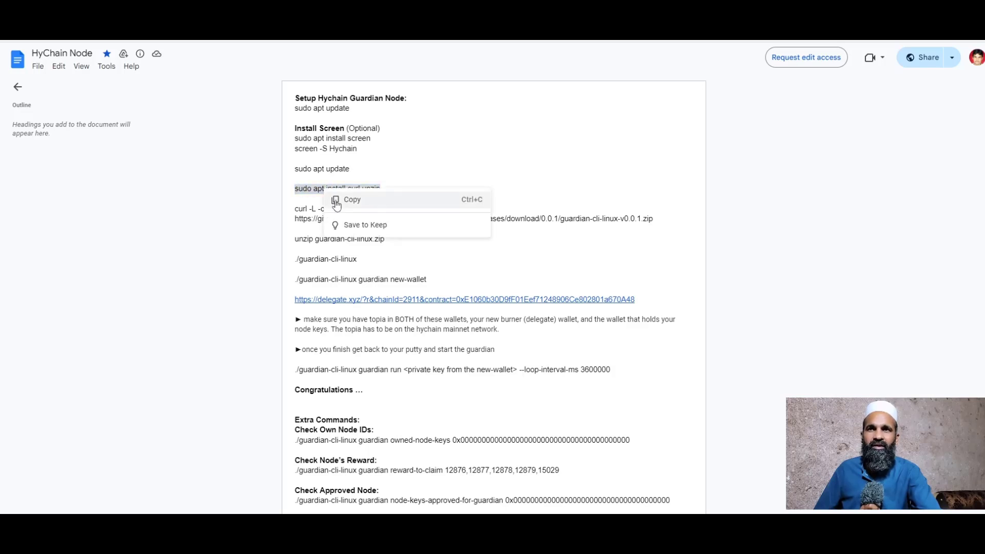
left_click(341, 197)
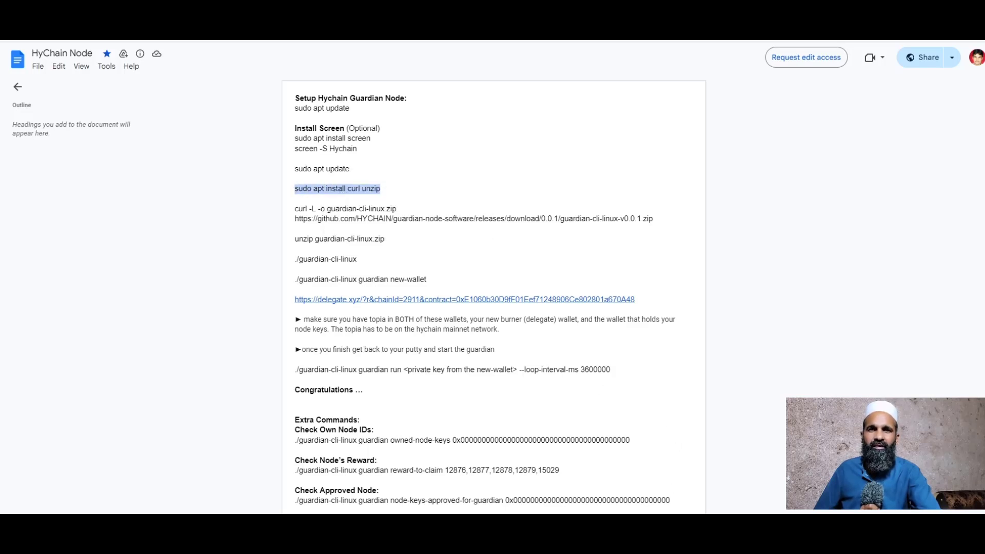
key("alt+Tab")
right_click(599, 277)
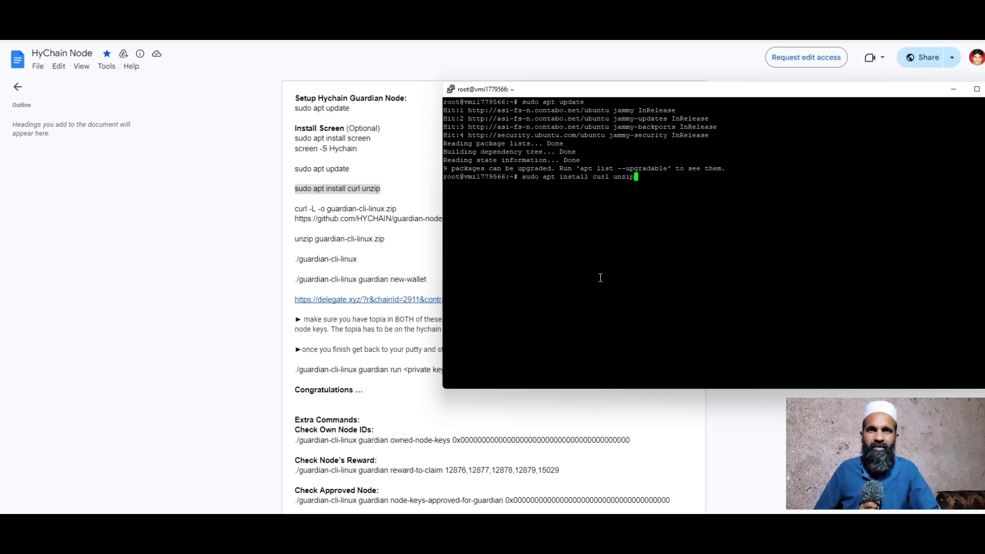
key("Return")
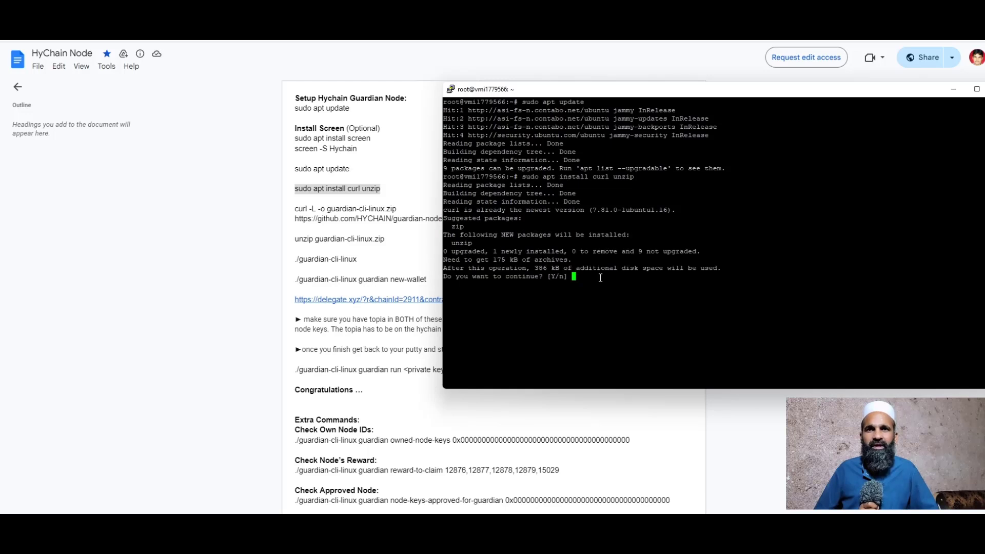
type("y")
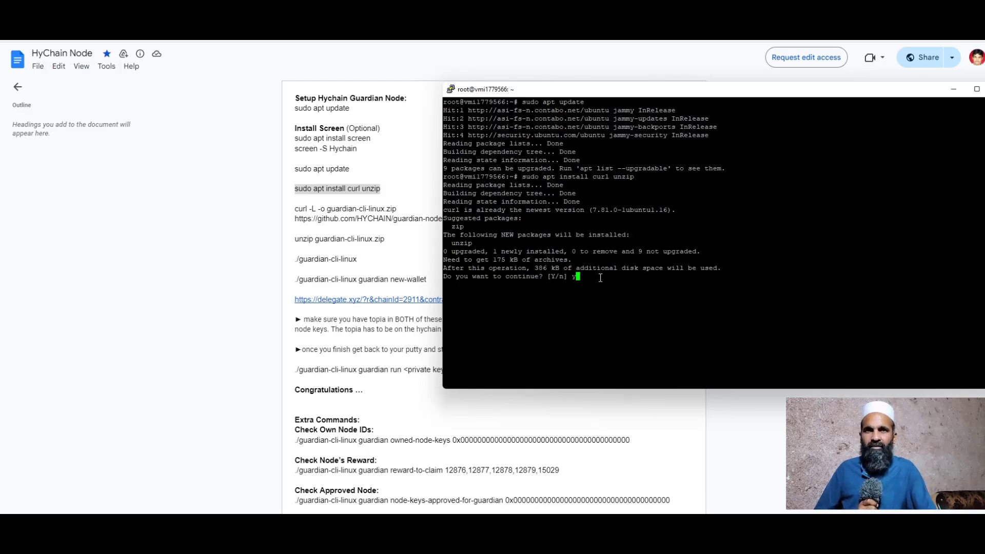
key("Return")
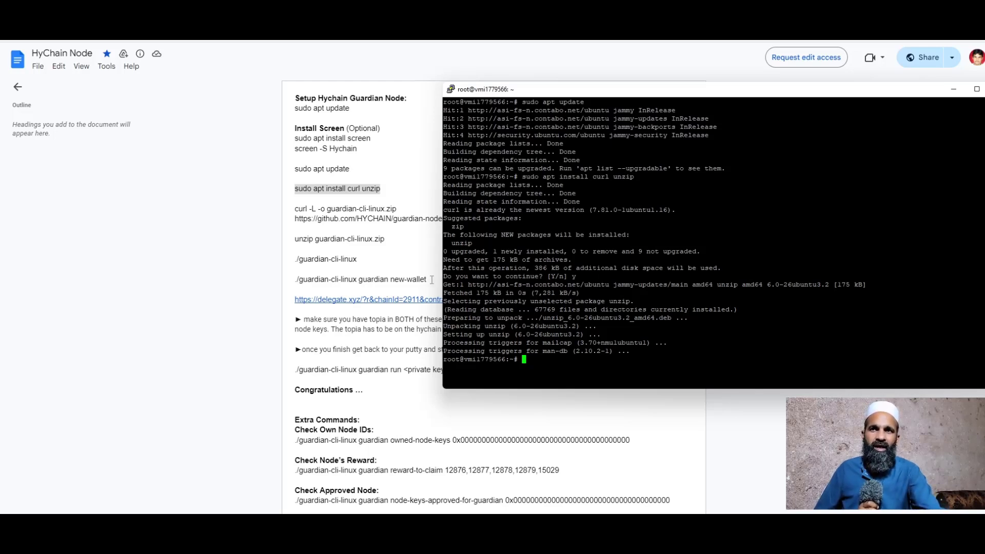
- Copy the two-line curl -L -o guardian-cli-linux.zip command with its GitHub URL from the document and run it in PuTTY
left_click(391, 232)
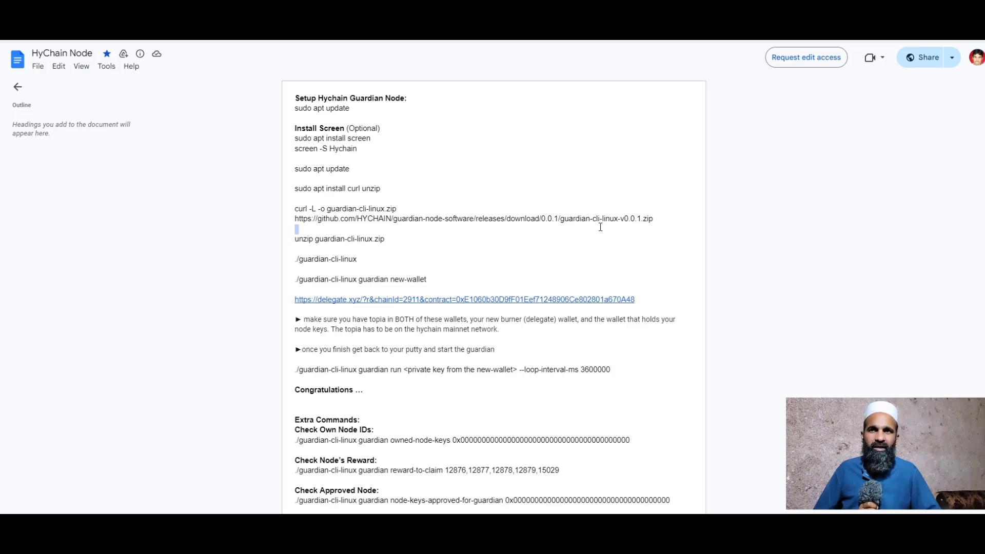
left_click(654, 218)
left_click_drag(655, 218, 294, 214)
right_click(297, 210)
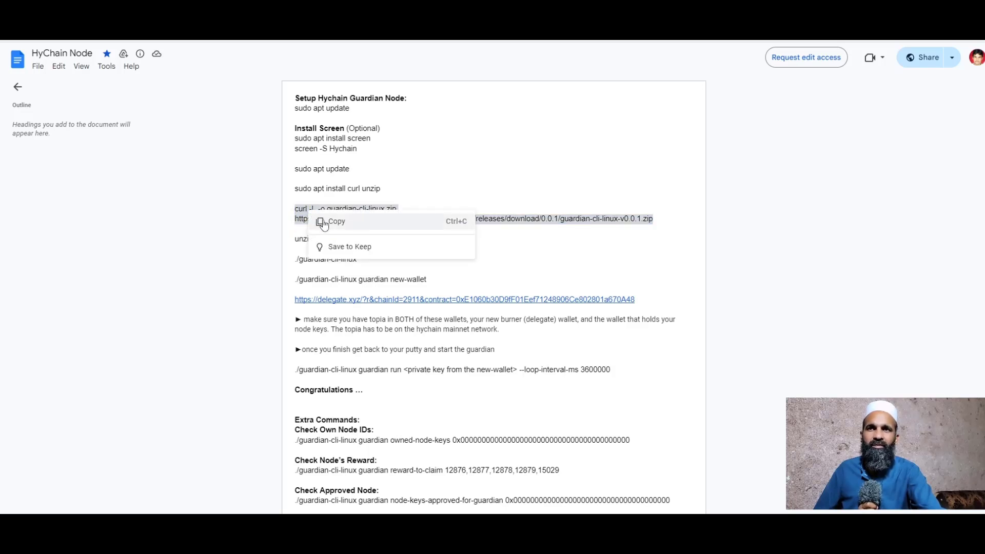
left_click(322, 219)
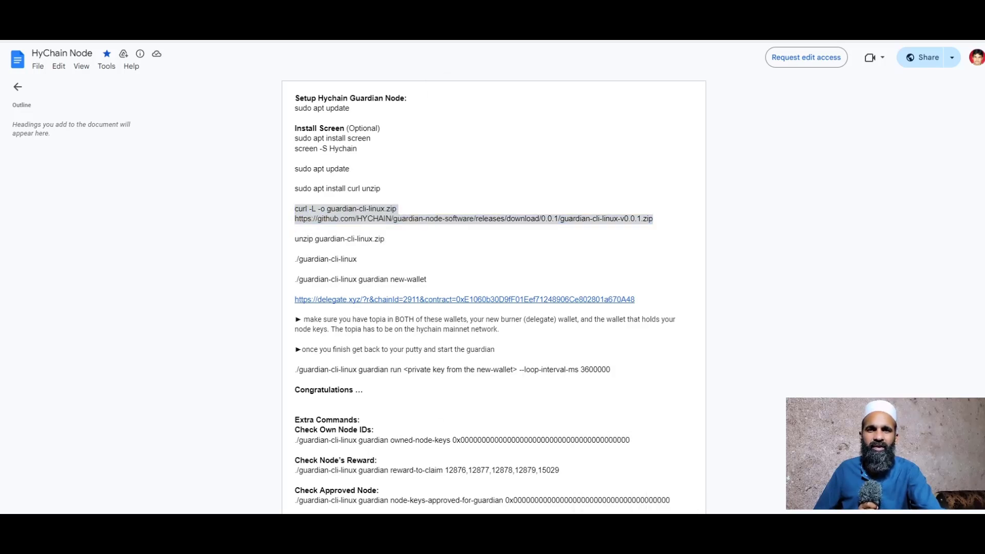
key("alt+Tab")
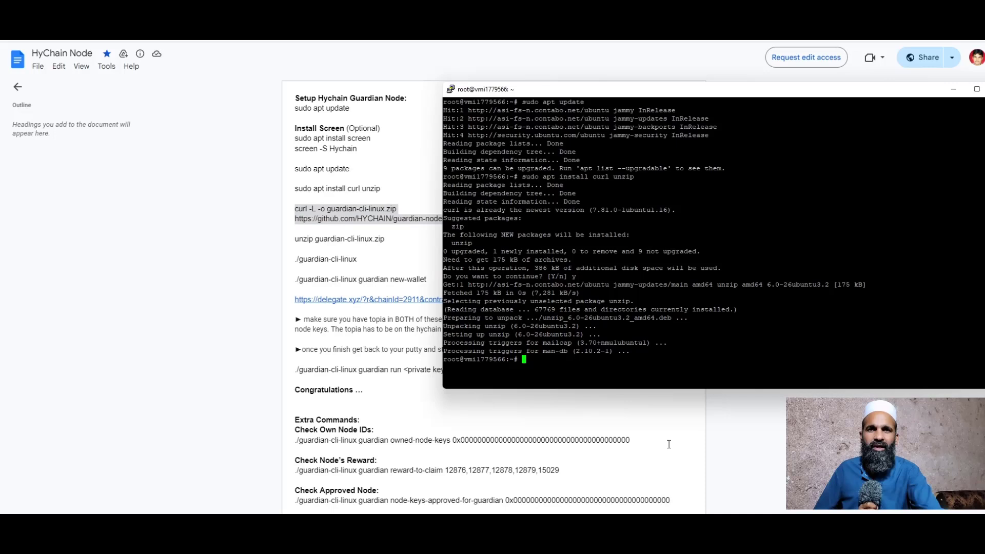
right_click(646, 369)
key("Return")
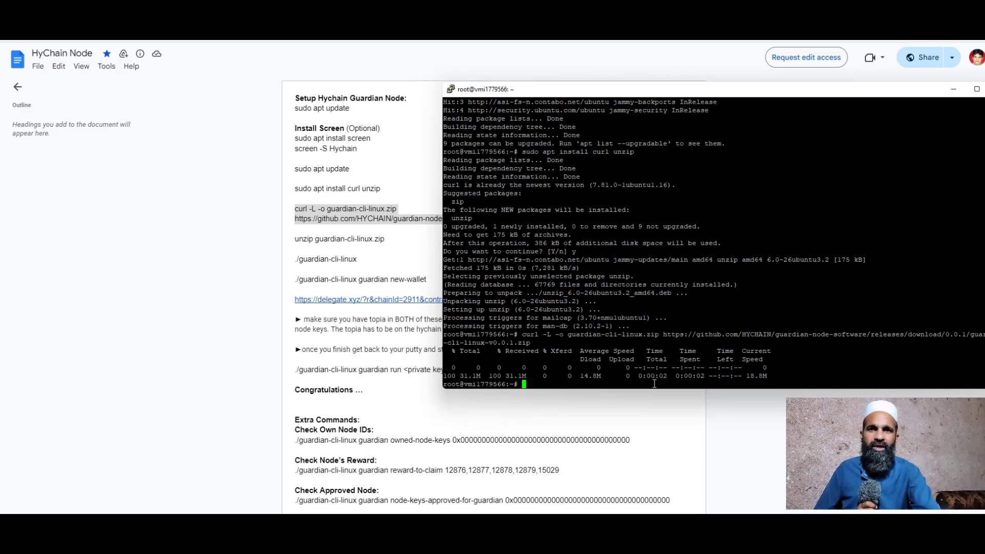
- Copy unzip guardian-cli-linux.zip from the document and run it in PuTTY to extract the downloaded archive
left_click_drag(385, 239, 295, 238)
right_click(314, 242)
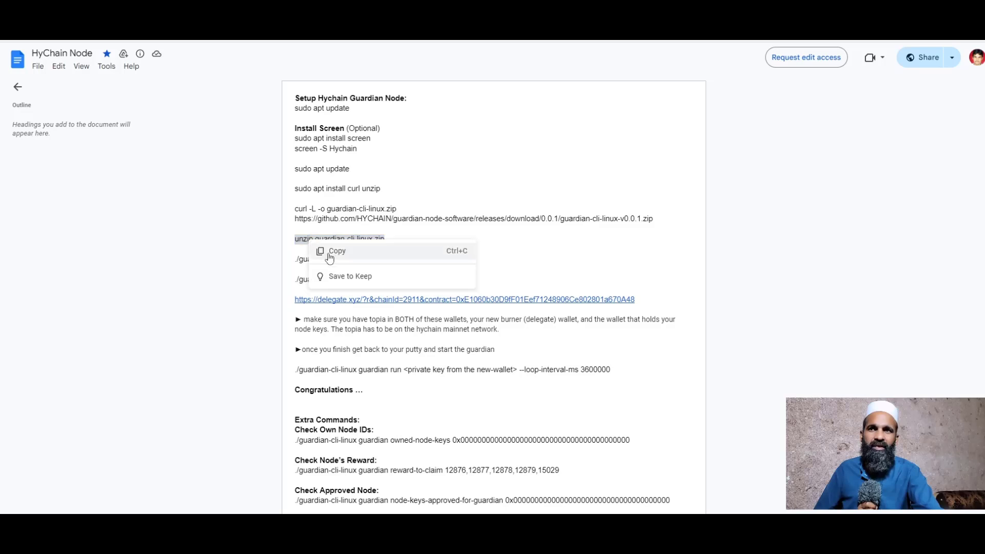
left_click(331, 254)
key("alt+Tab")
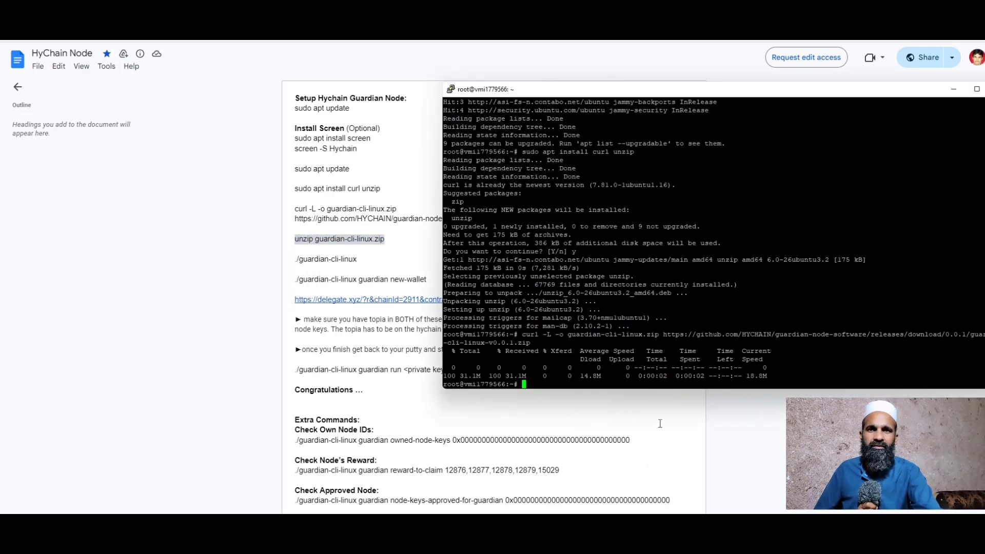
right_click(809, 378)
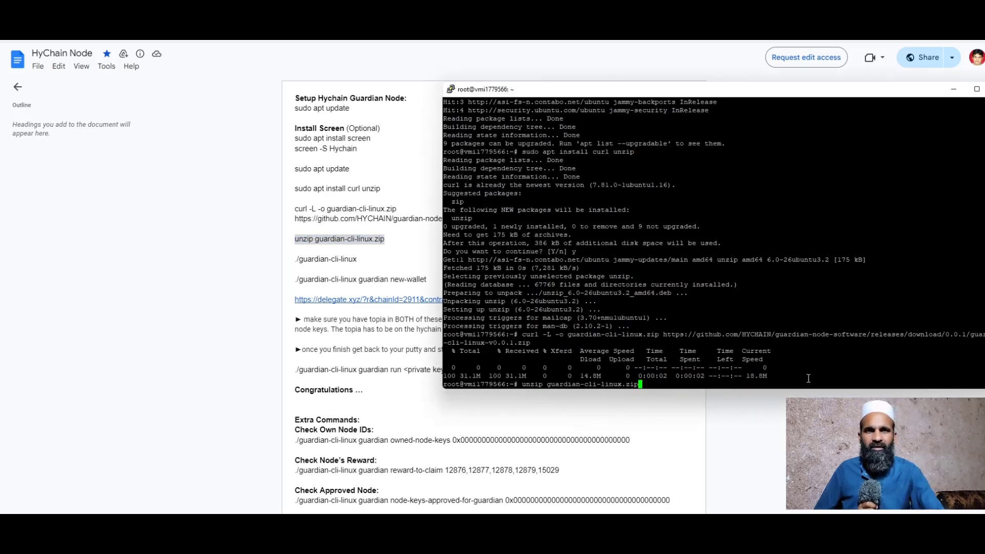
key("Return")
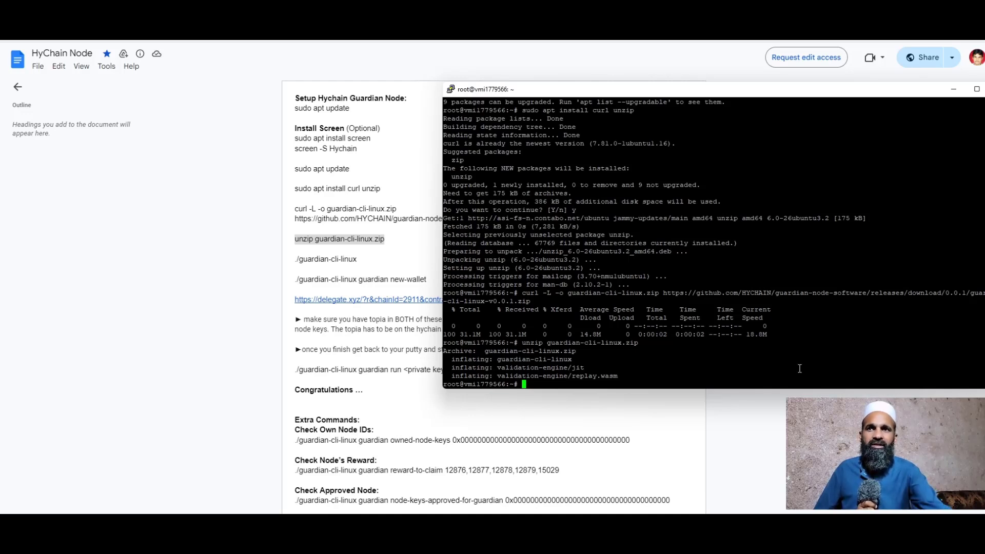
- Copy ./guardian-cli-linux from the document and run it in the PuTTY terminal
left_click_drag(357, 260, 295, 256)
right_click(300, 260)
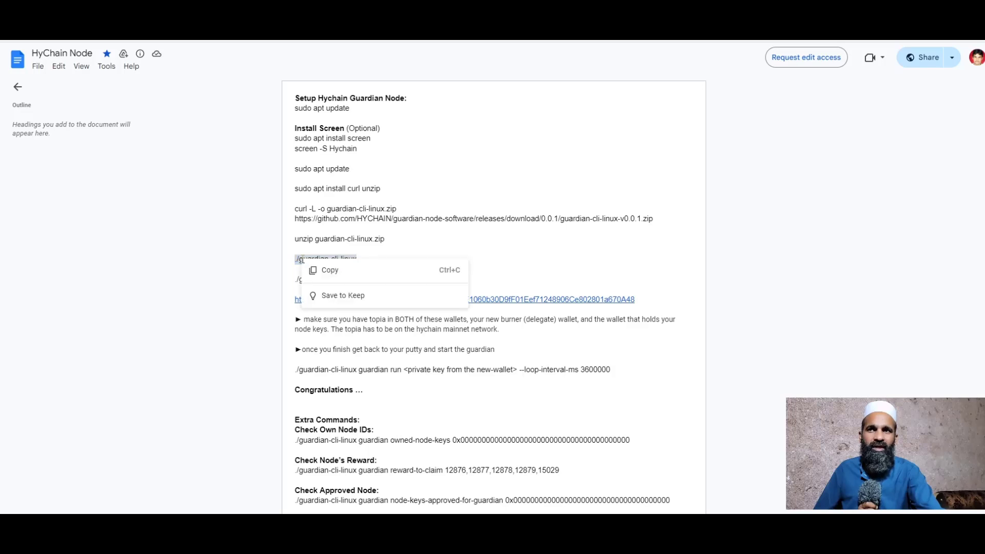
left_click(324, 268)
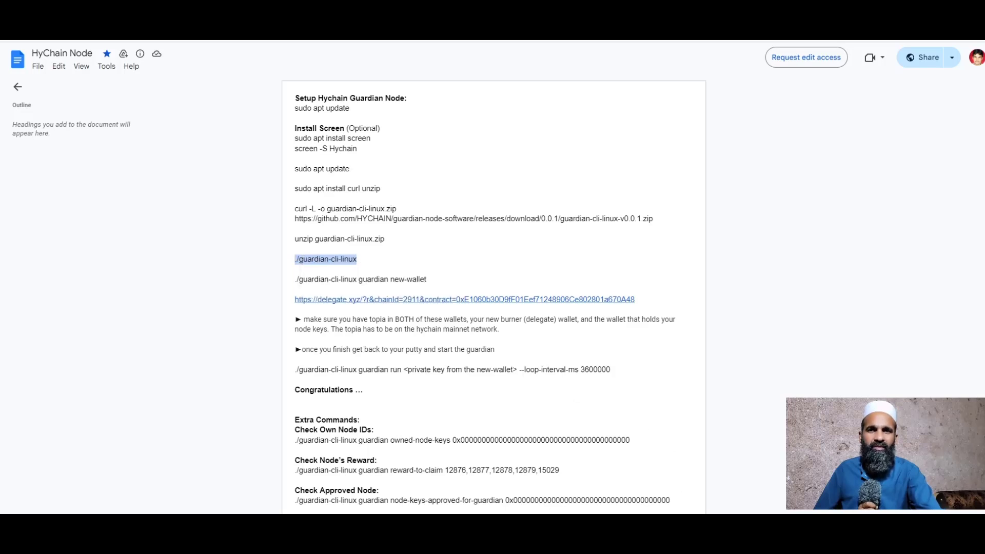
key("alt+Tab")
right_click(752, 366)
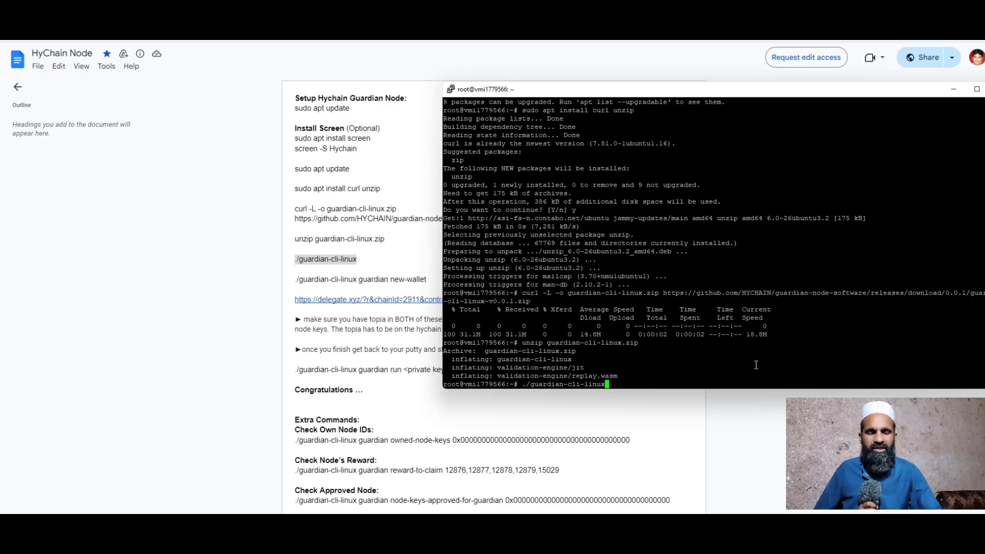
key("Return")
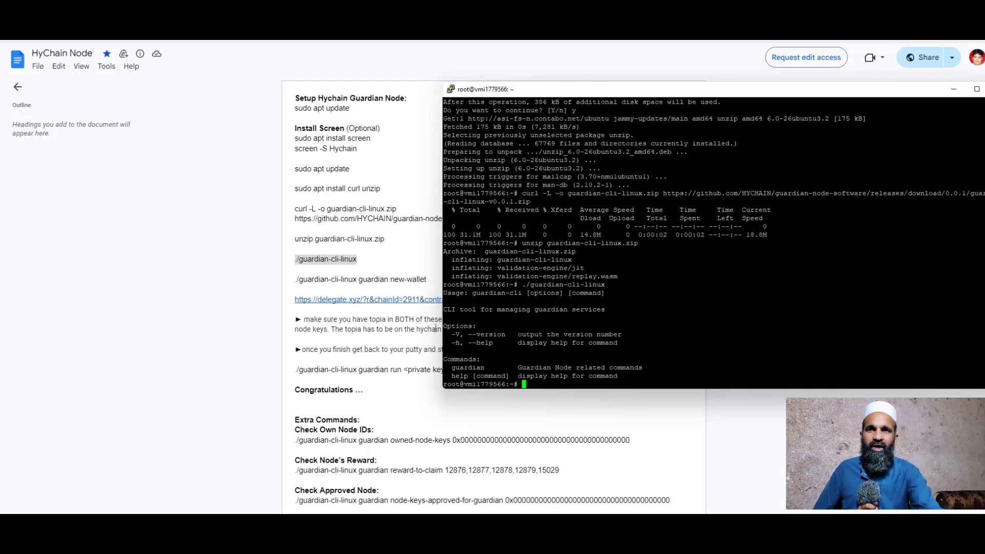
- Copy ./guardian-cli-linux guardian new-wallet from the document and run it in PuTTY to create a guardian wallet
left_click_drag(424, 280, 302, 285)
right_click(302, 285)
left_click(316, 293)
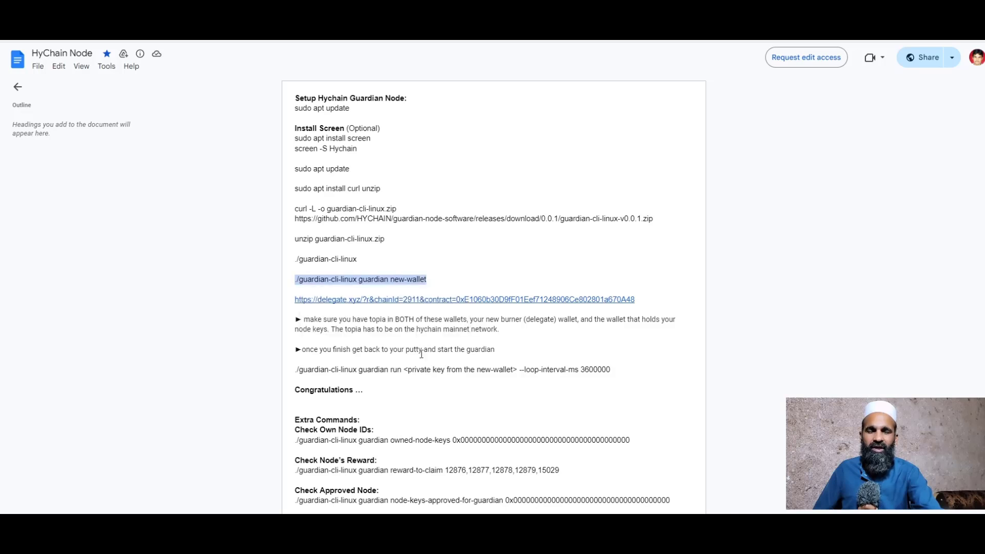
key("alt+Tab")
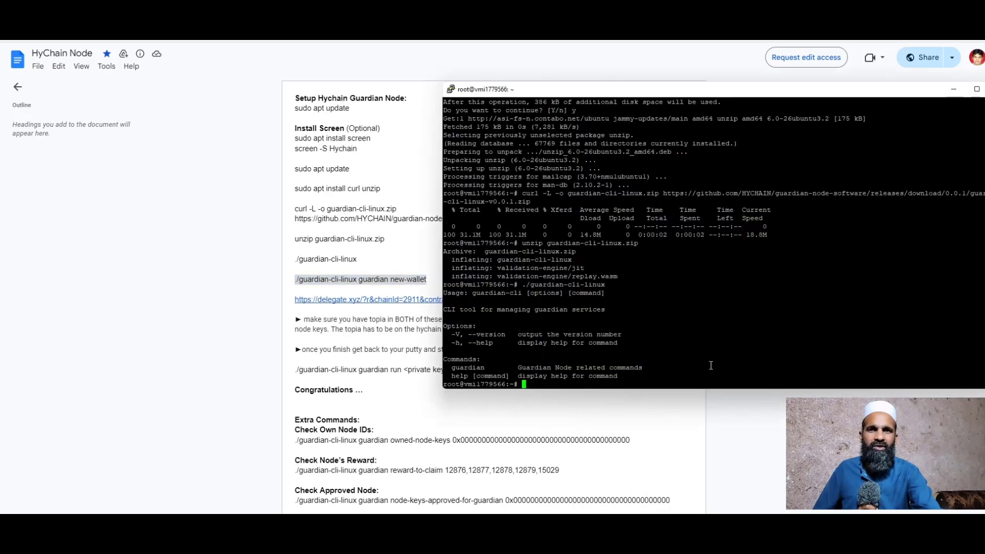
right_click(711, 366)
key("Return")
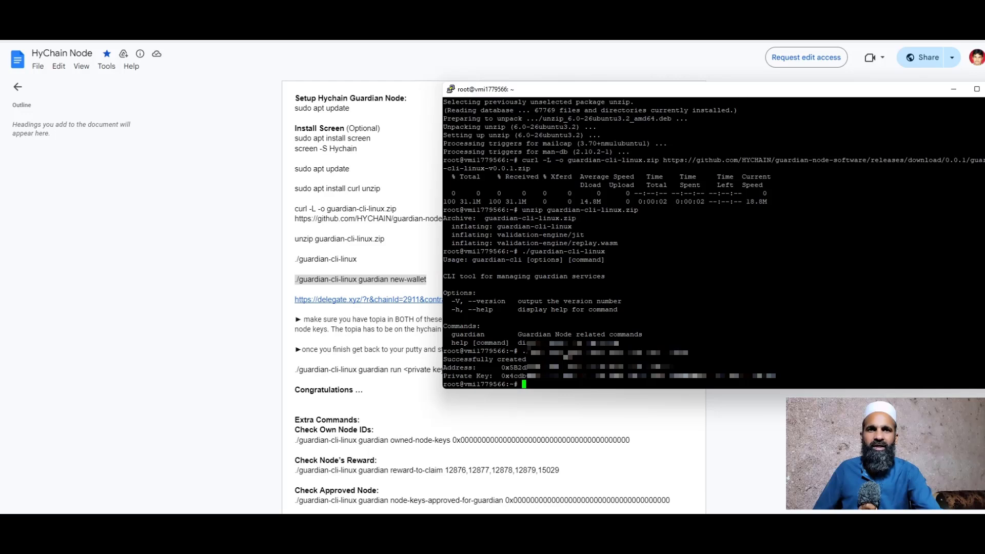
- Copy the new wallet's address and private key lines from the PuTTY output and switch to the desktop
left_click_drag(769, 374, 440, 373)
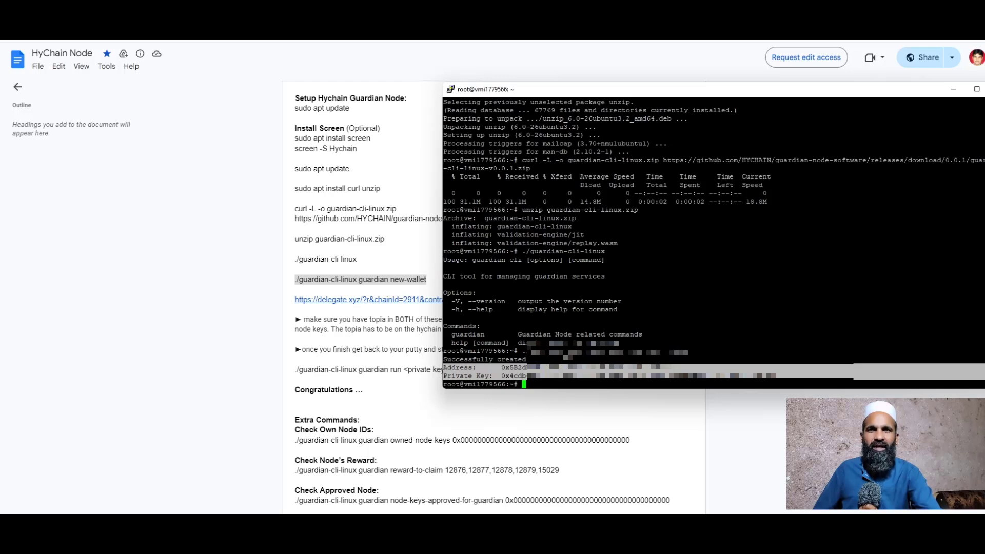
key("Return")
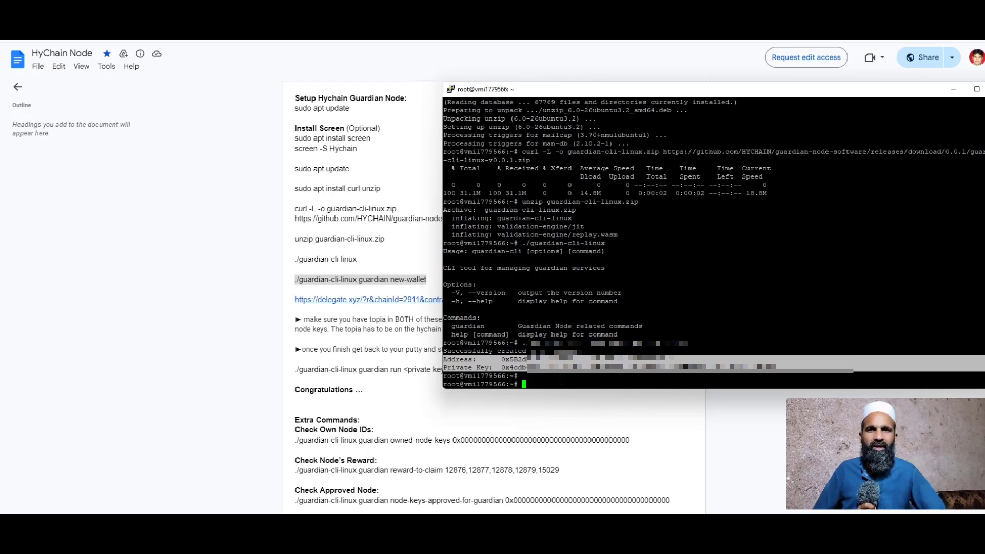
left_click(699, 478)
scroll(693, 478, "down", 7)
scroll(682, 477, "up", 7)
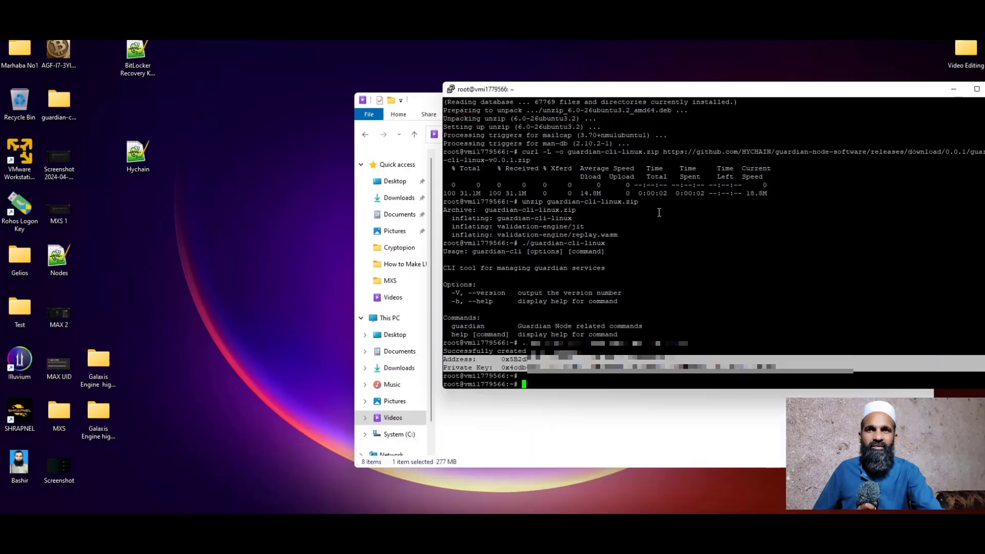
- Create a new text document on the desktop, paste the wallet address and private key into it in Notepad++ and save it
right_click(218, 198)
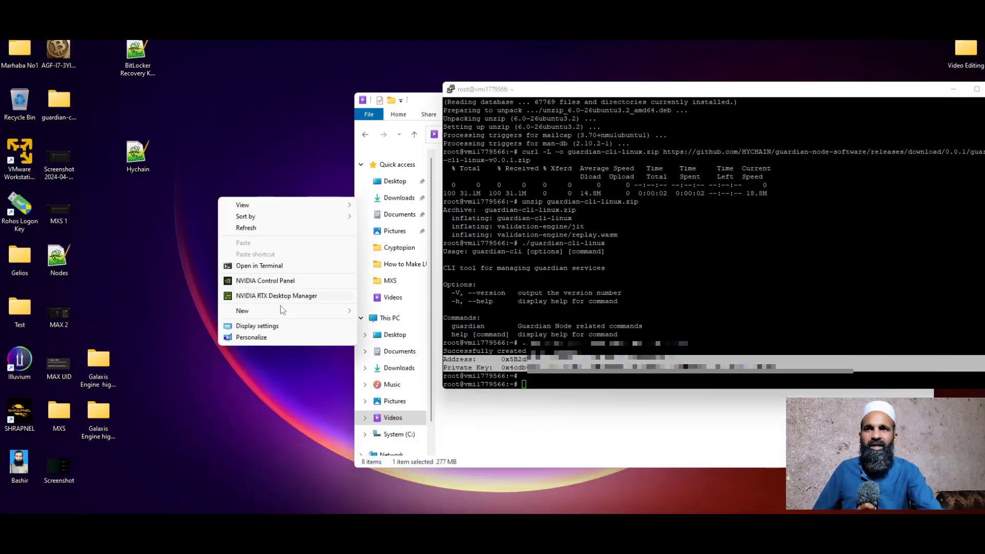
mouse_move(283, 311)
left_click(390, 373)
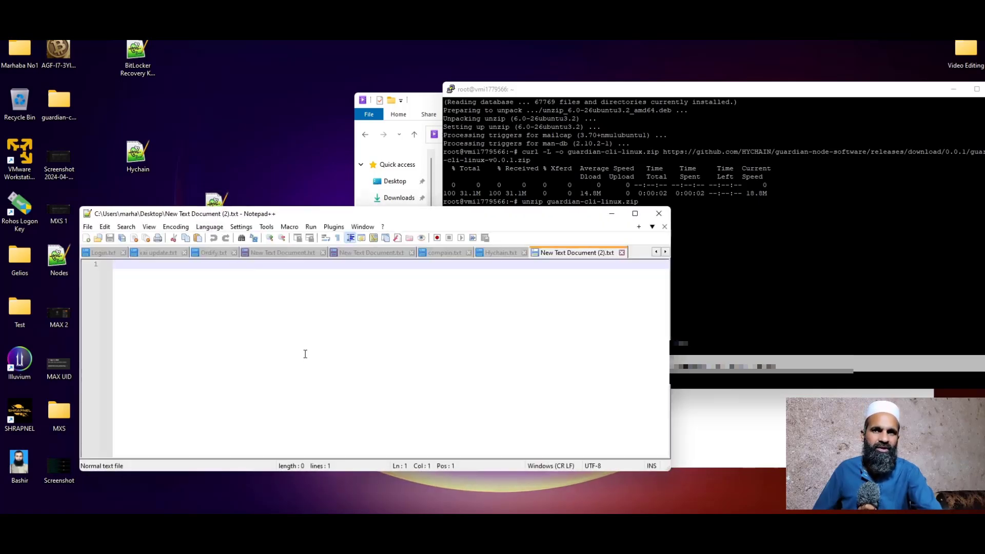
right_click(276, 332)
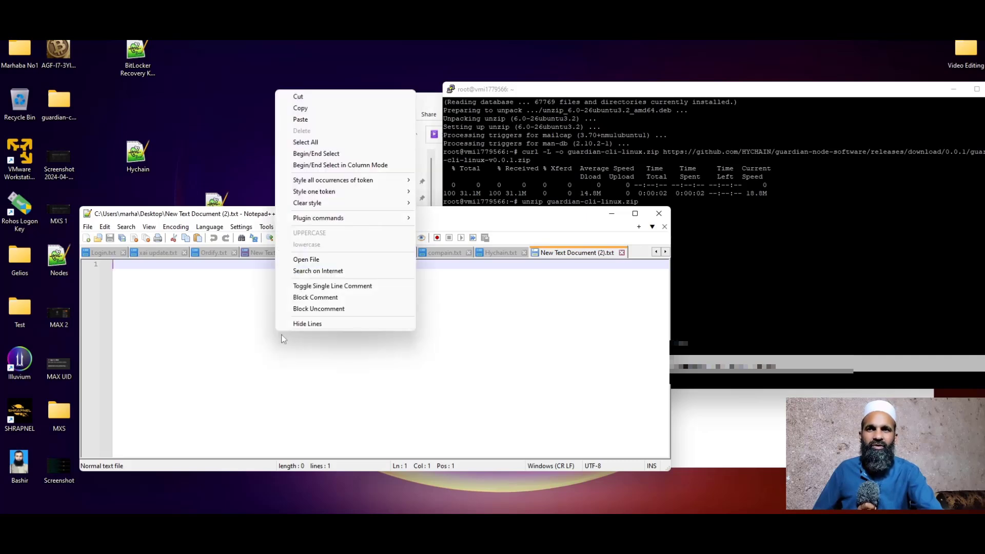
left_click(316, 120)
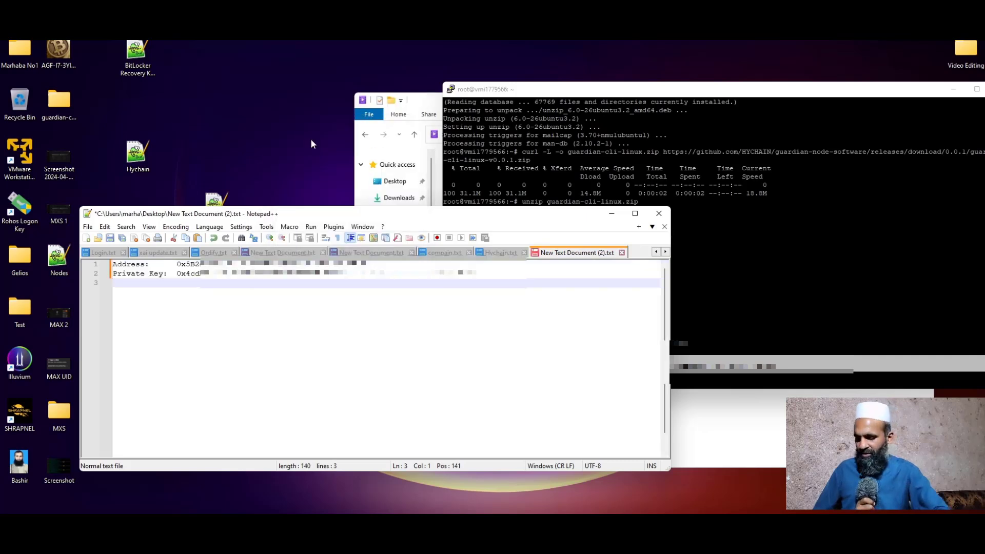
key("ctrl+s")
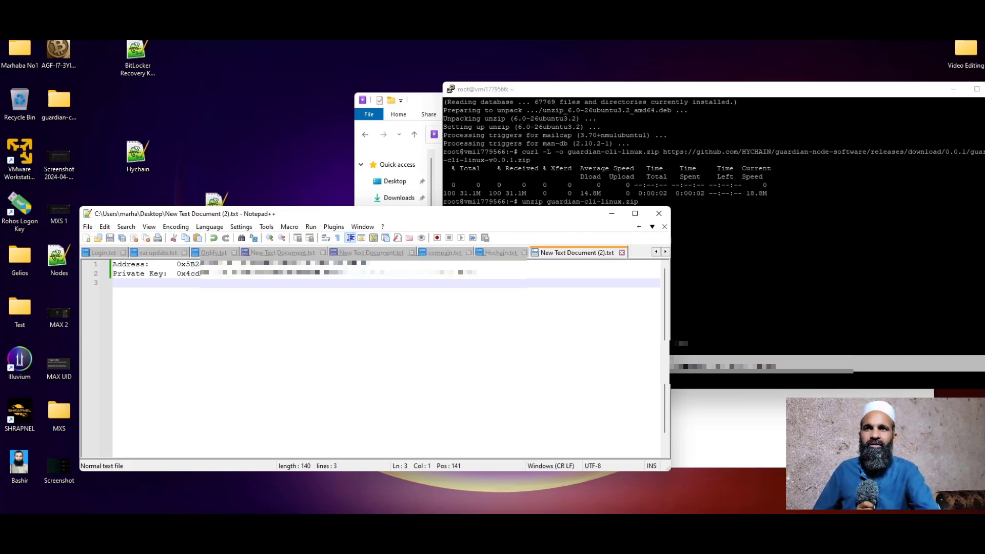
- Copy only the wallet address from the saved text file, minimize Notepad++ and return to the HyChain Node document
left_click_drag(179, 264, 368, 265)
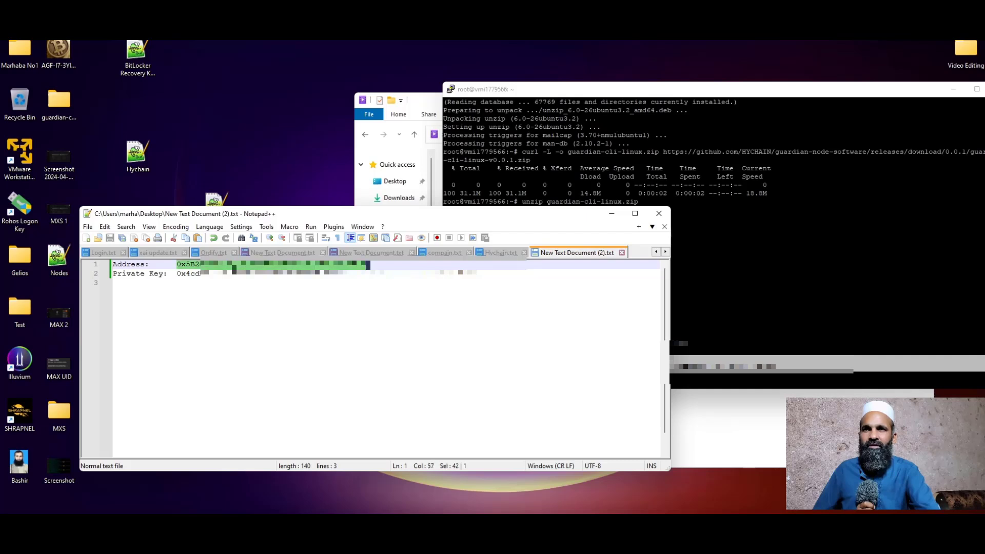
right_click(234, 264)
left_click(267, 286)
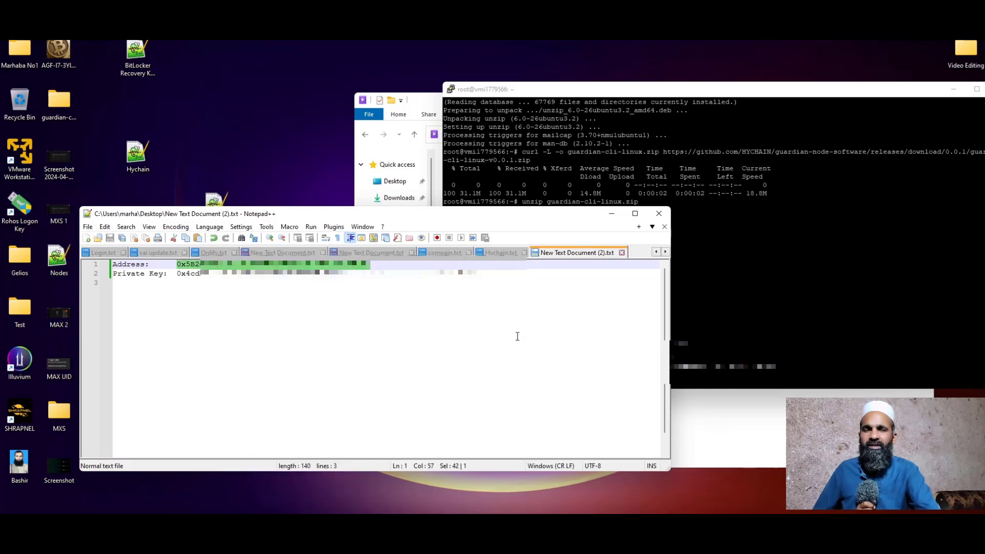
left_click(611, 216)
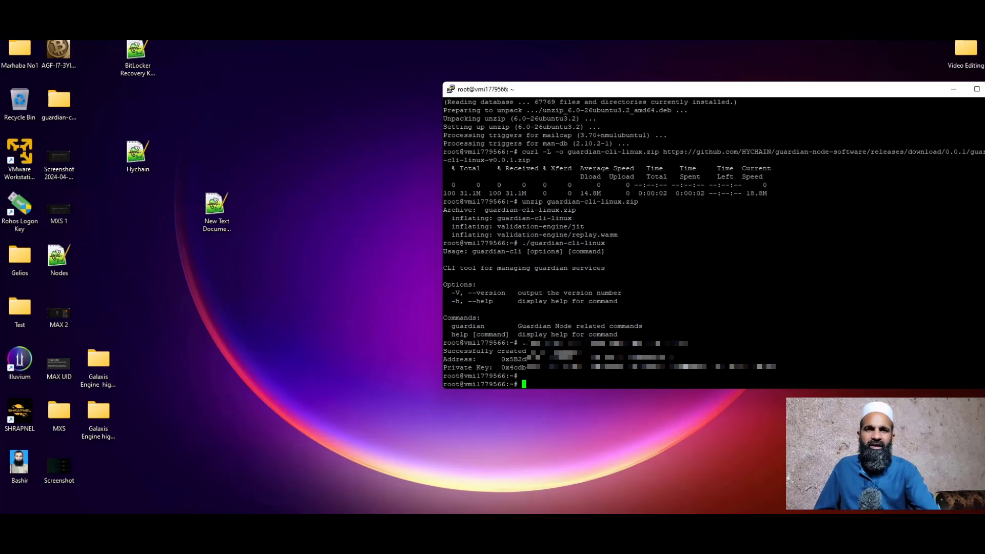
key("alt+Tab")
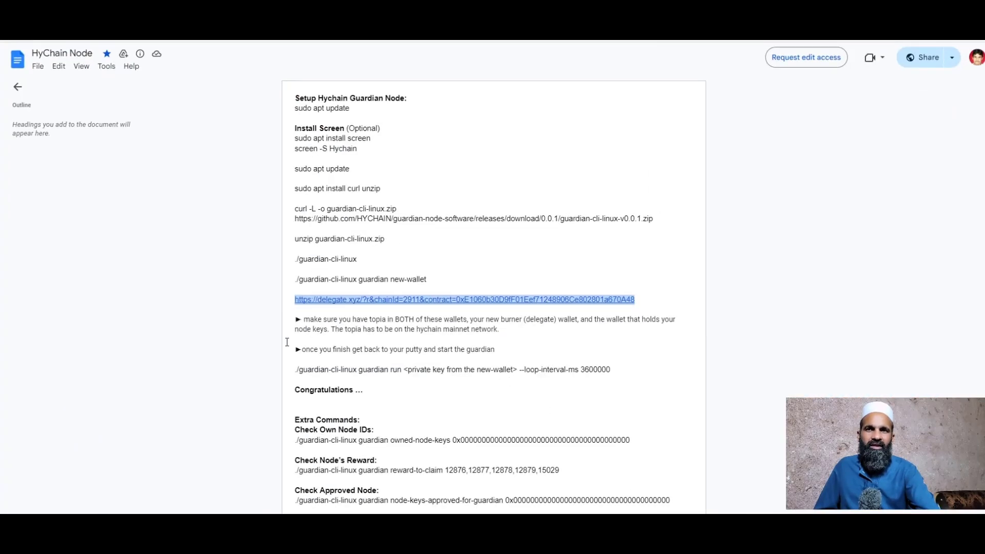
left_click(296, 340)
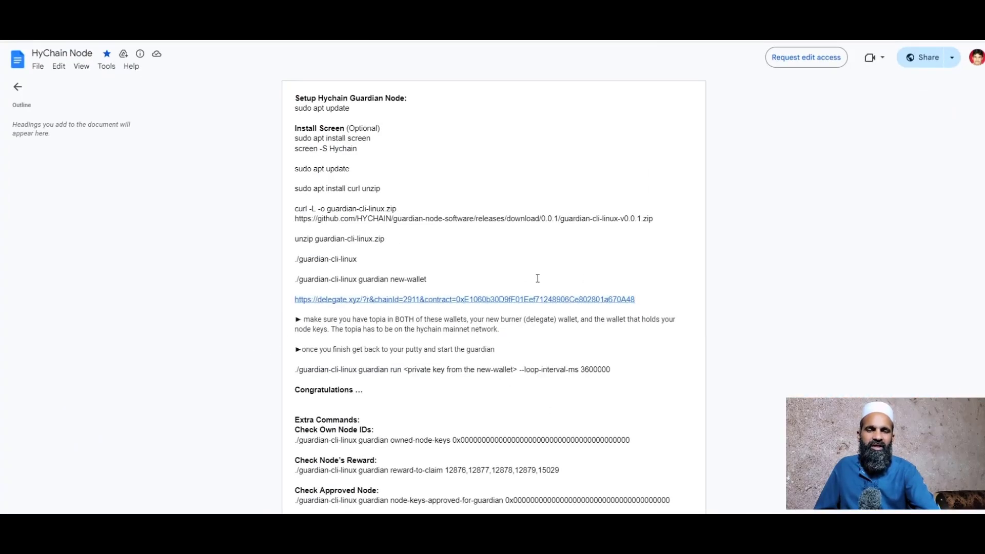
- Open the document's delegate.xyz link in the other browser window and paste the copied guardian wallet address as the delegate wallet
left_click(500, 299)
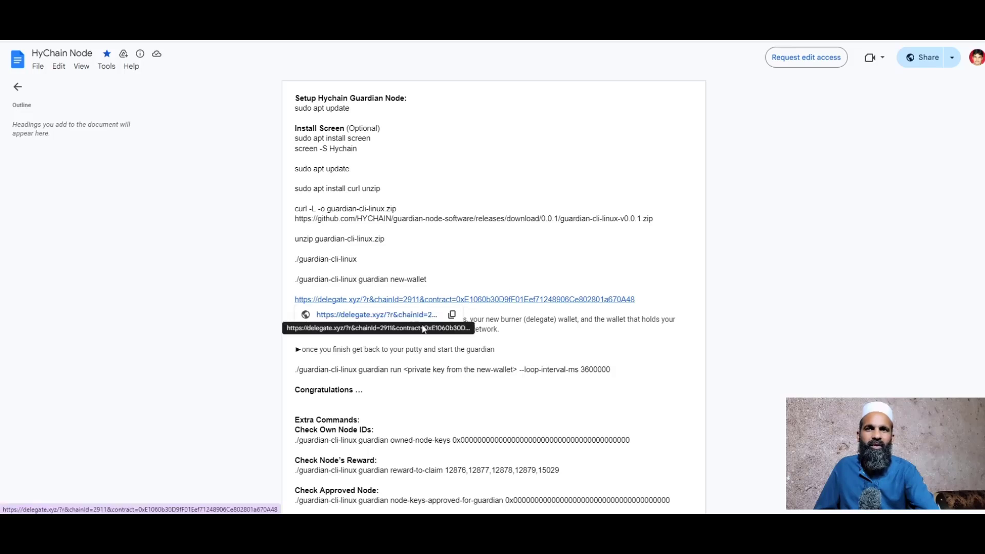
mouse_move(777, 534)
left_click(753, 477)
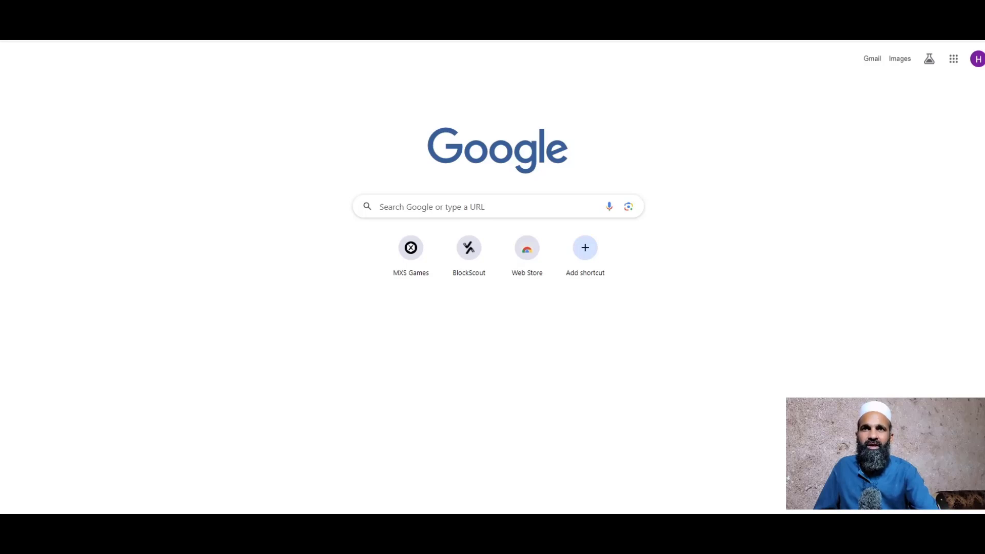
key("ctrl+v")
key("Return")
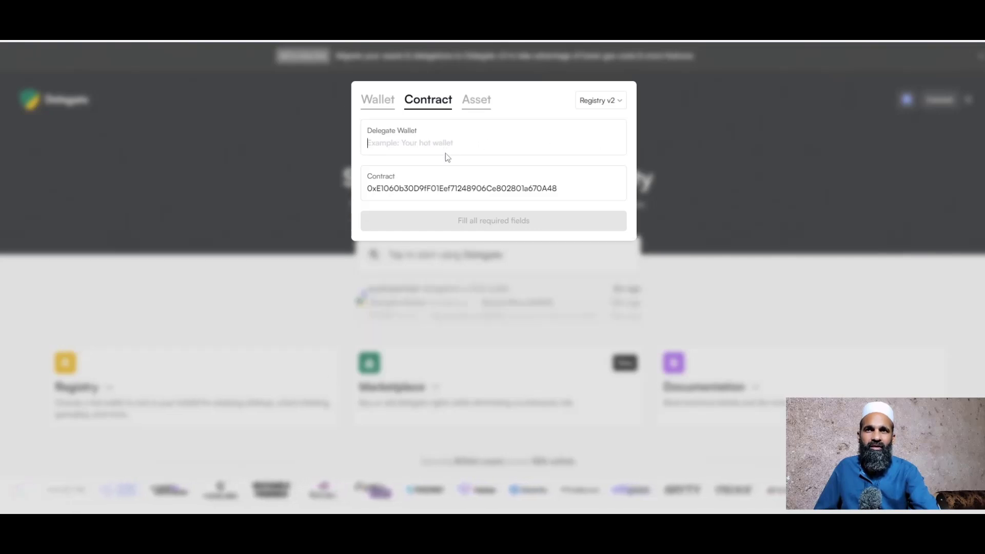
right_click(402, 143)
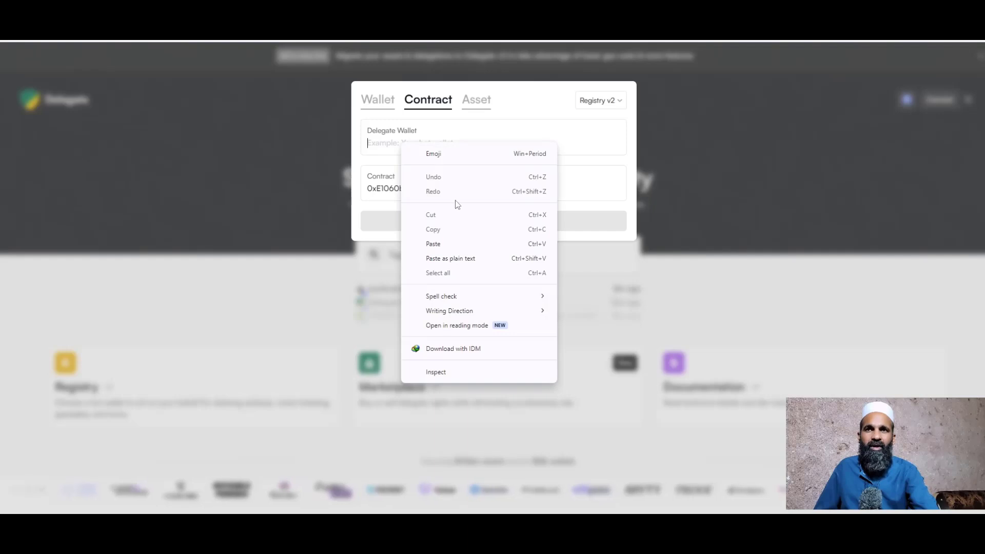
left_click(448, 242)
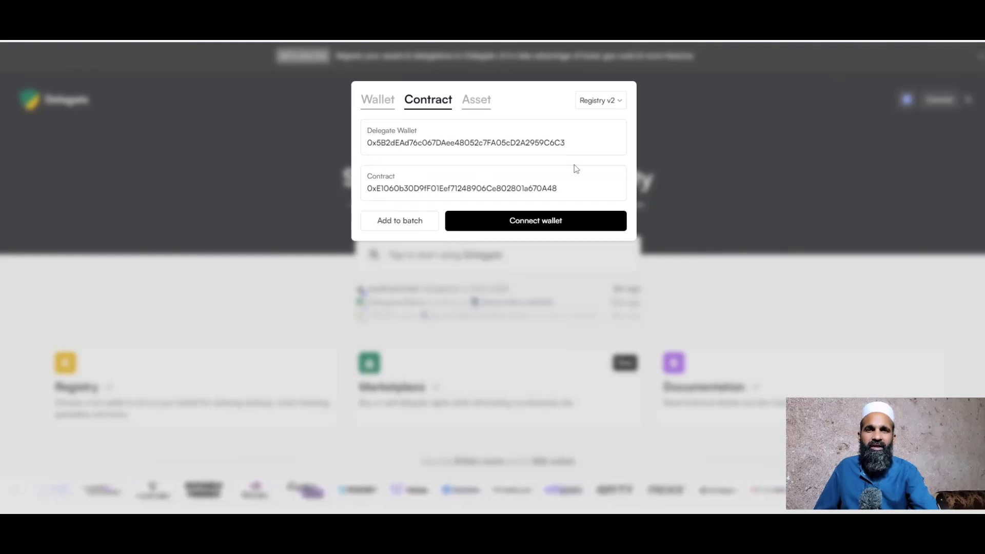
- Connect MetaMask to the Delegate site, unlocking it with the wallet password and granting access to Account 1
left_click(546, 226)
left_click(515, 224)
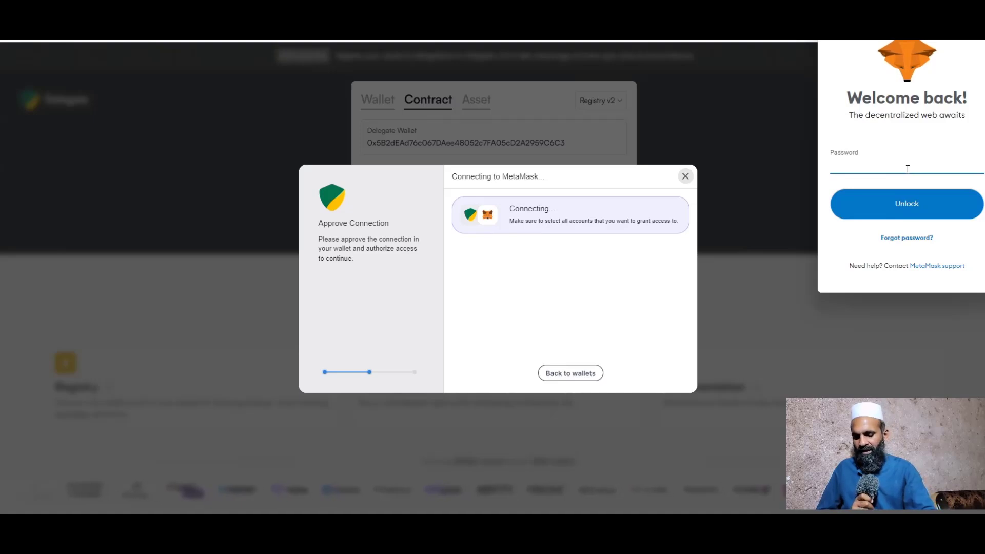
key("ctrl+v")
left_click(896, 195)
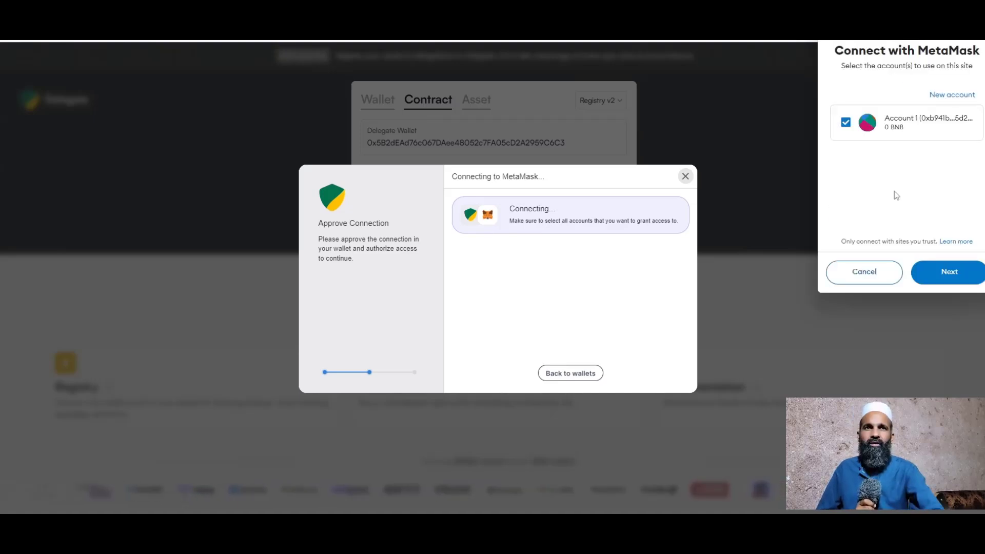
left_click(949, 273)
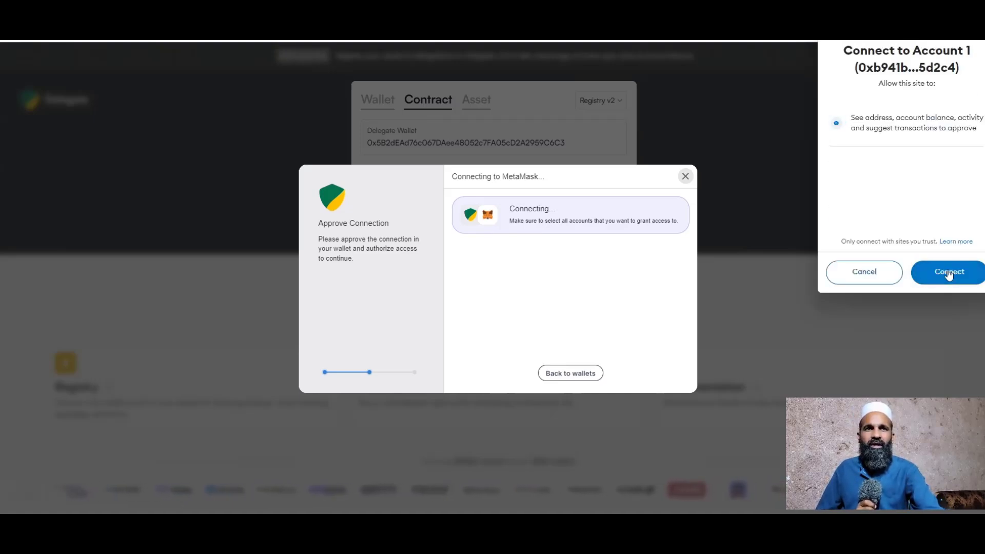
left_click(949, 274)
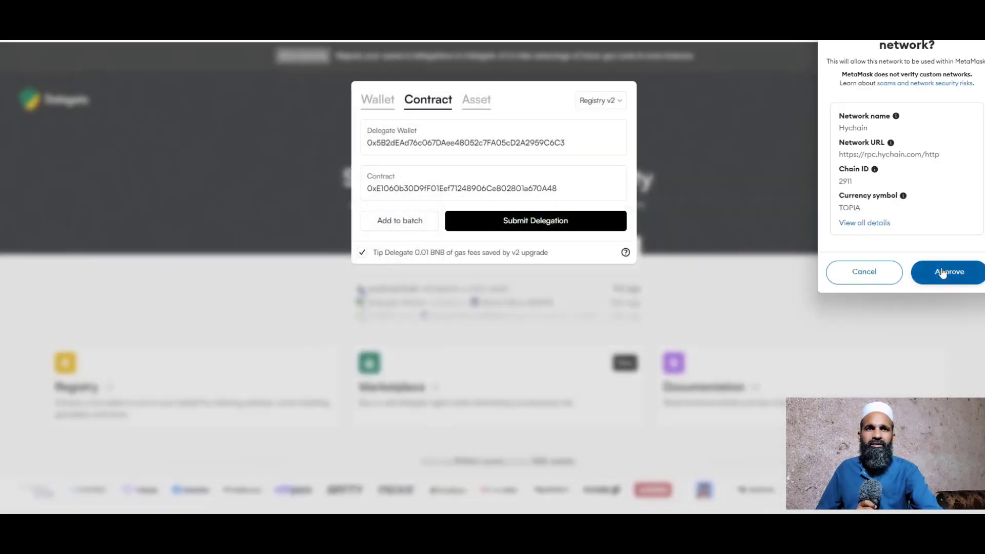
- Approve adding the Hychain network, switch MetaMask to it and check the wallet's TOPIA balance
left_click(943, 269)
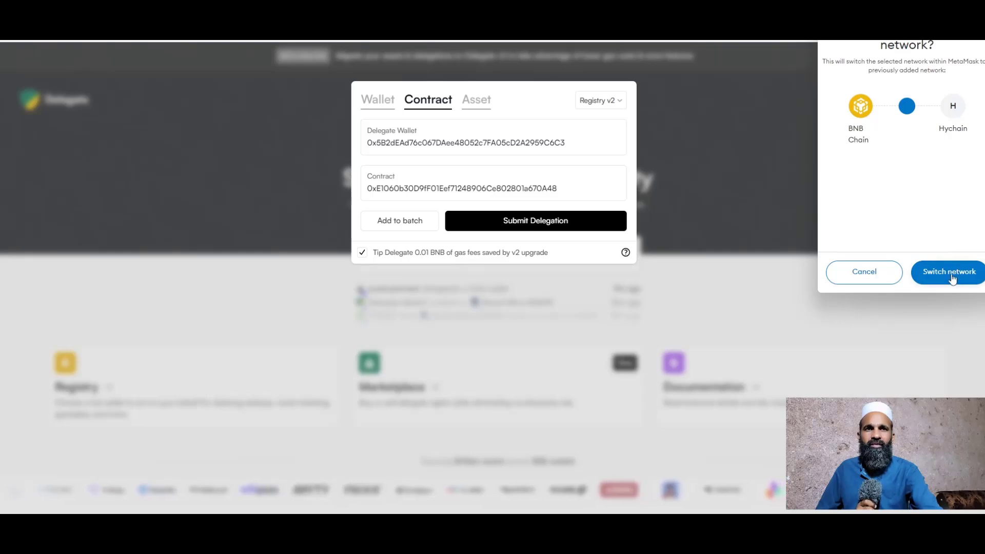
left_click(950, 274)
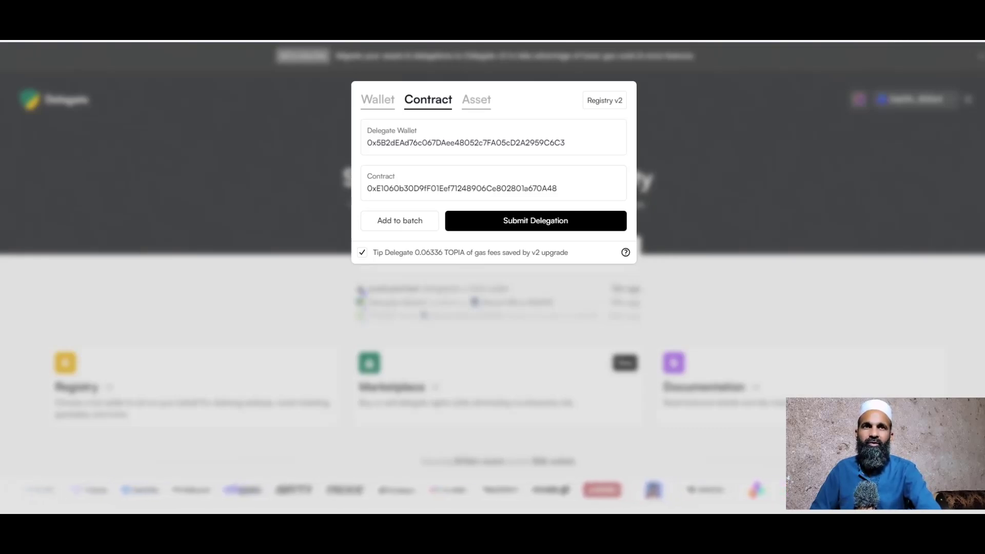
left_click(874, 51)
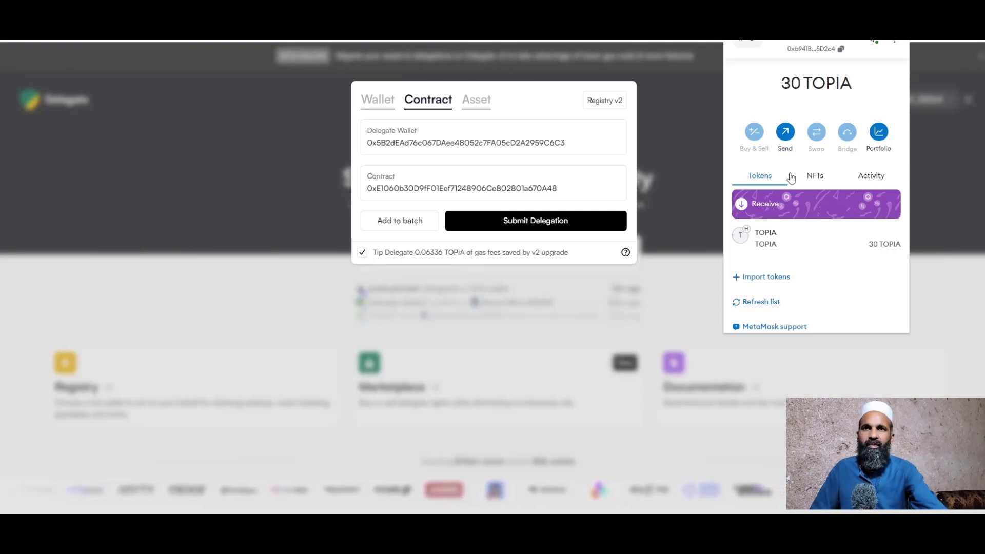
- Submit the contract delegation, confirm its transaction in MetaMask and go to the Delegate profile
left_click(537, 221)
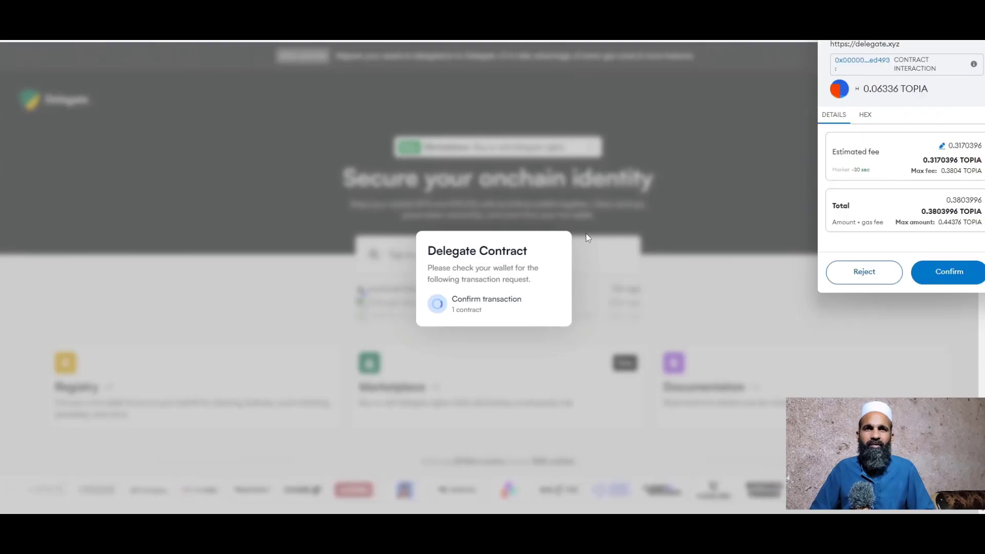
left_click(936, 272)
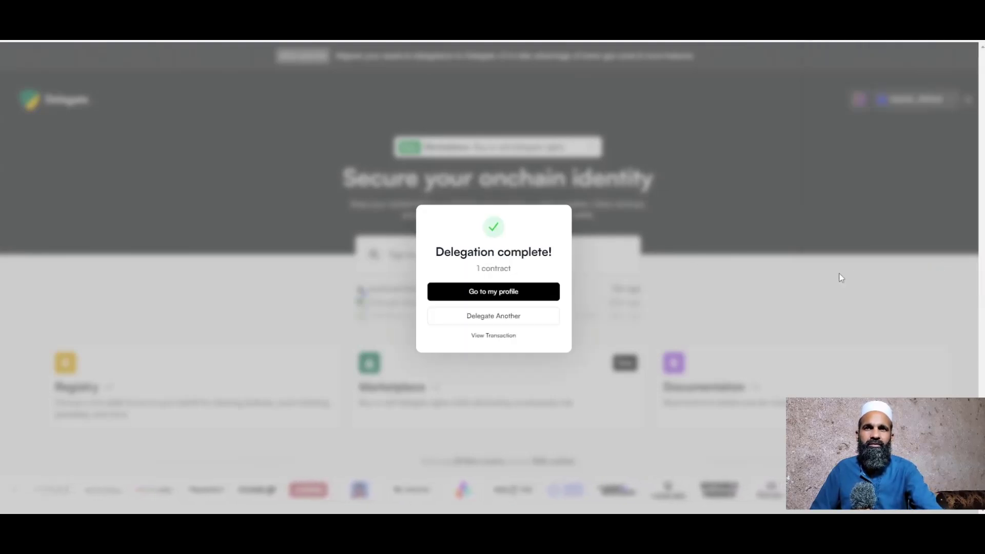
left_click(490, 291)
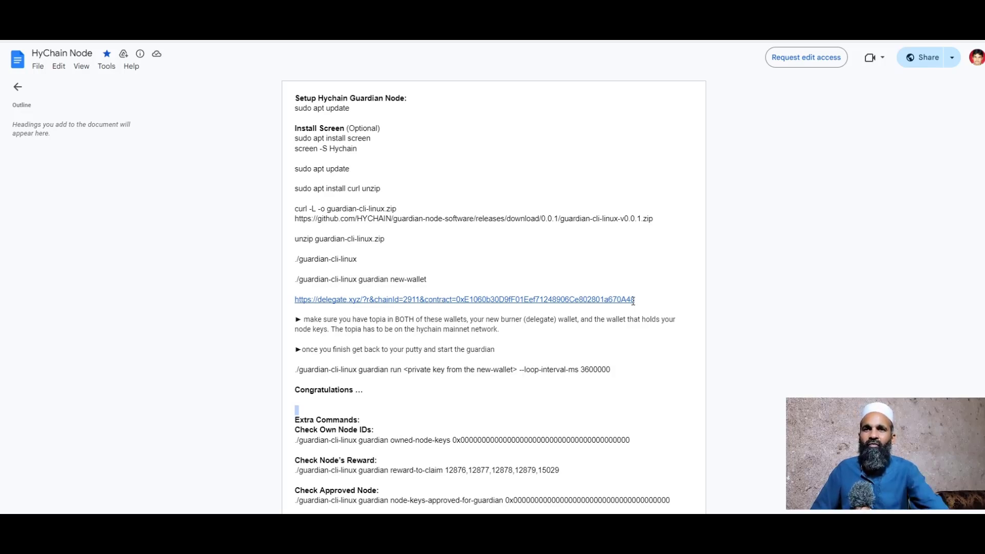
- Take the guardian run command from the document and run it in PuTTY with the new wallet's private key and --loop-interval-ms 3600000
left_click_drag(294, 370, 491, 370)
triple_click(611, 369)
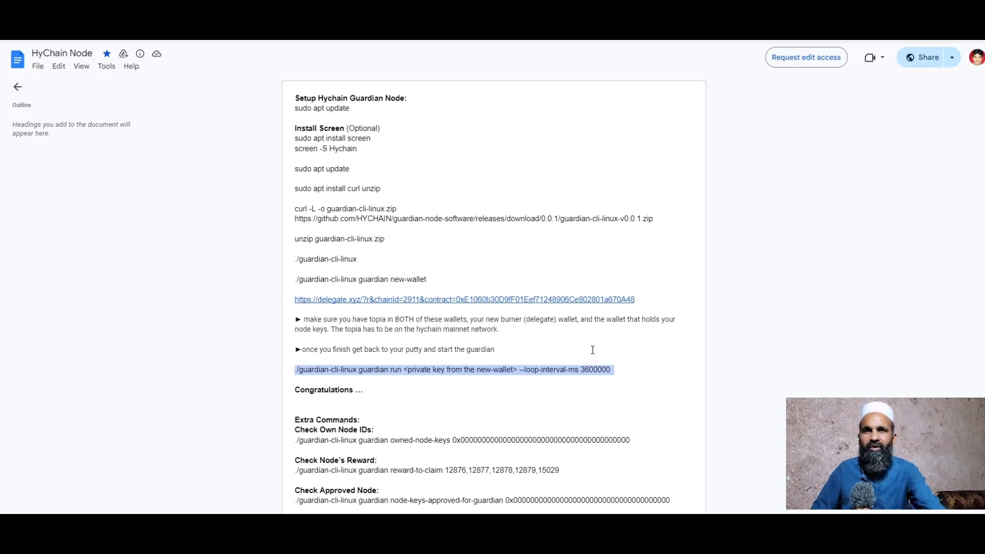
left_click(516, 395)
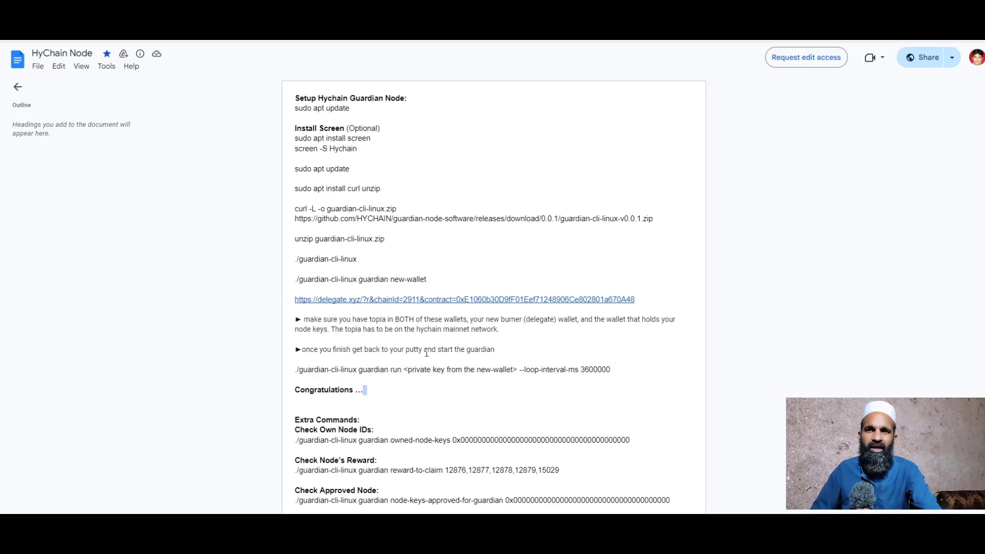
left_click_drag(405, 367, 518, 369)
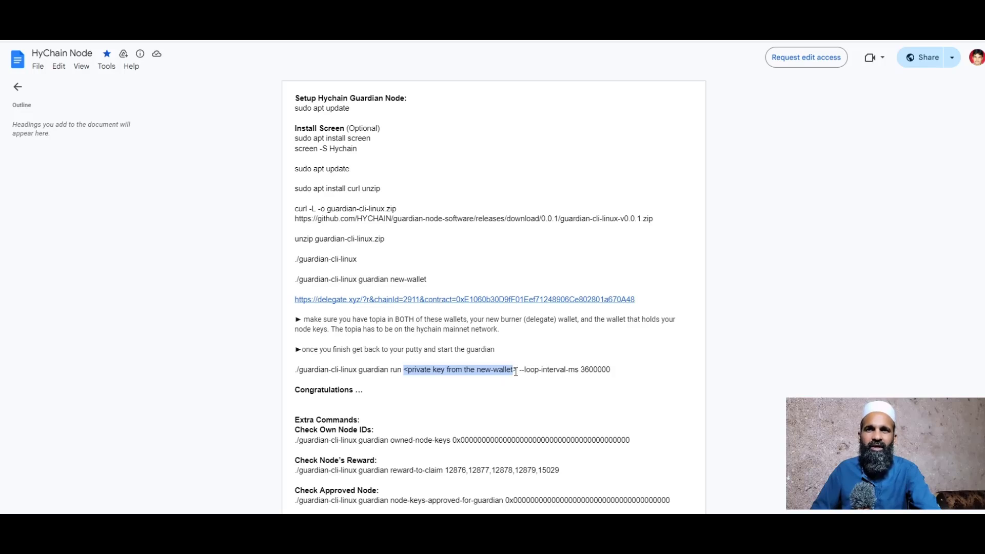
left_click_drag(518, 370, 405, 369)
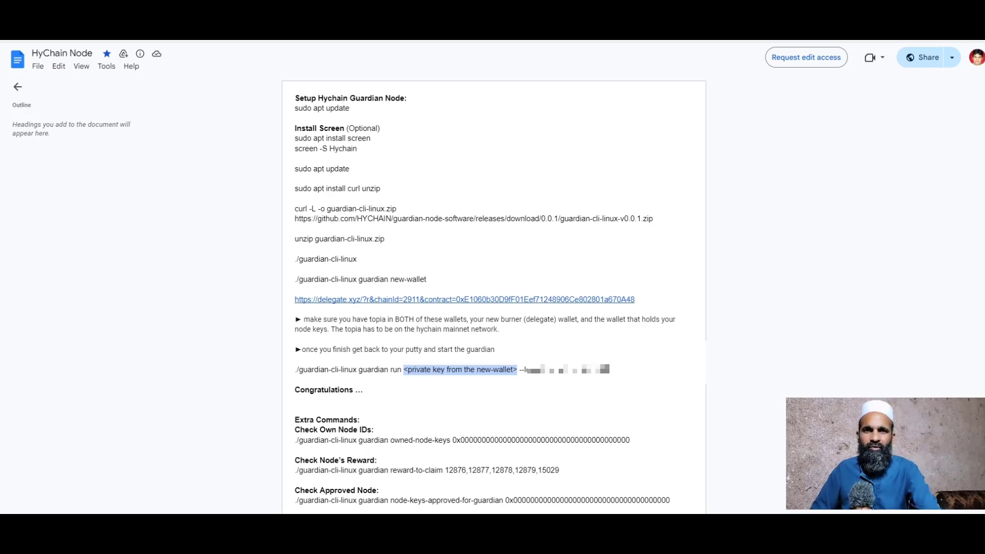
key("alt+Tab")
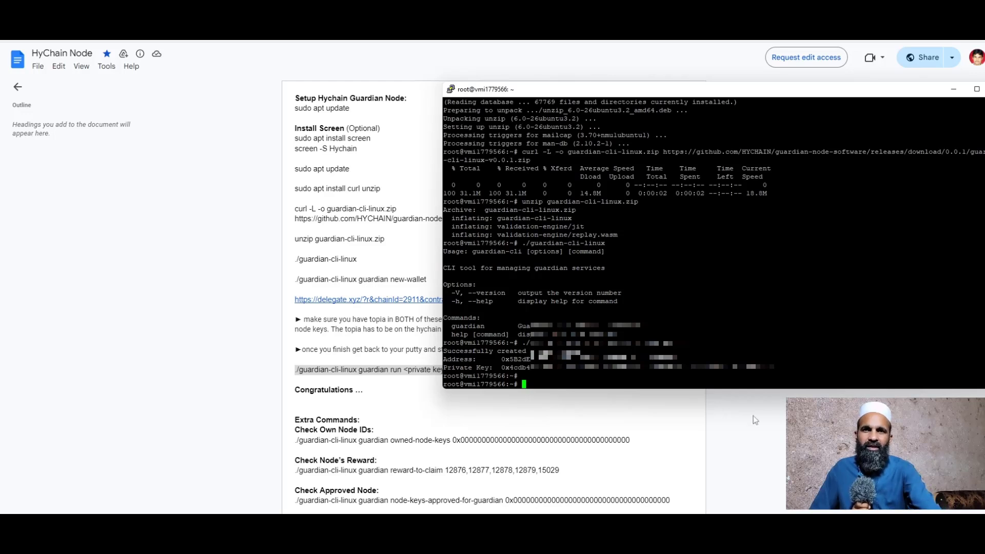
key("shift+Insert")
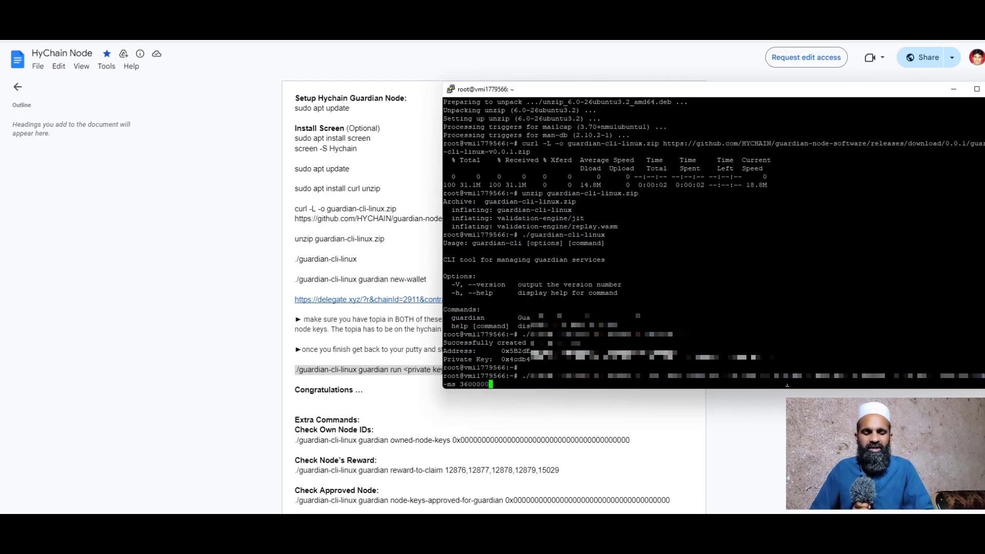
key("Return")
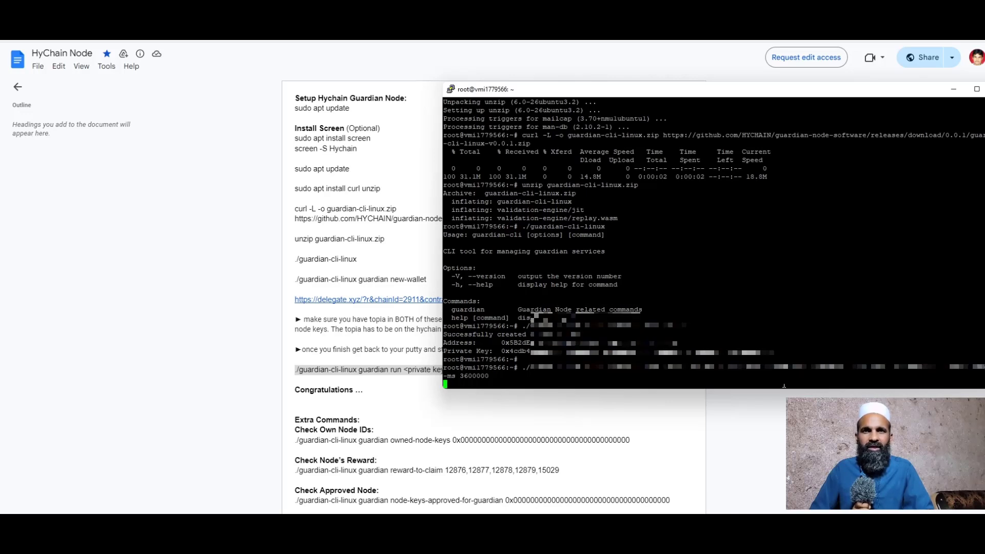